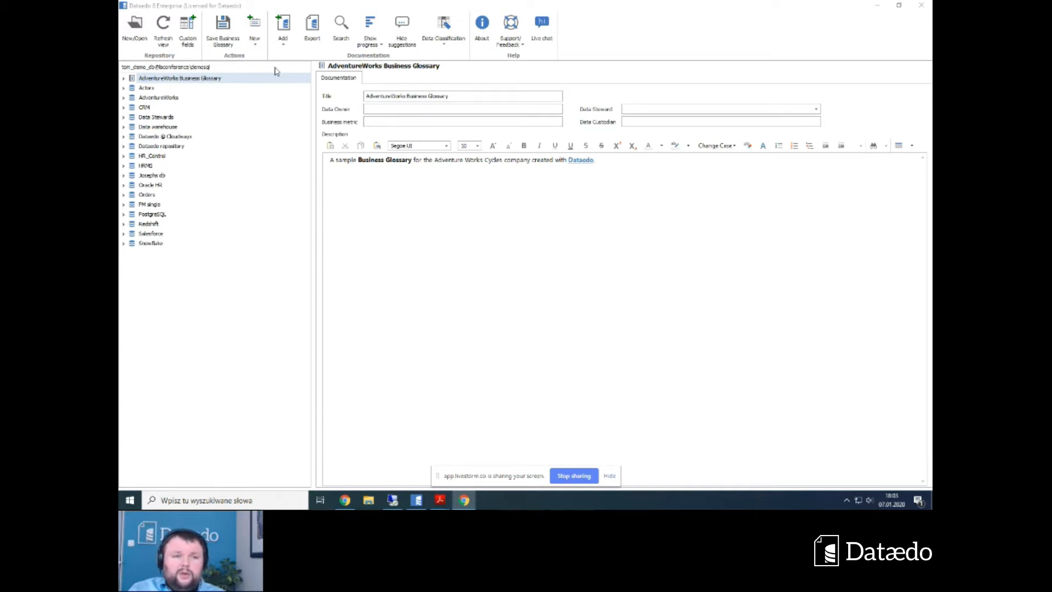
Review the database types available for new documentation and the Azure SQL Data Warehouse connection fields, then close without connecting.
{"action": "left_click", "coordinate": [284, 46]}
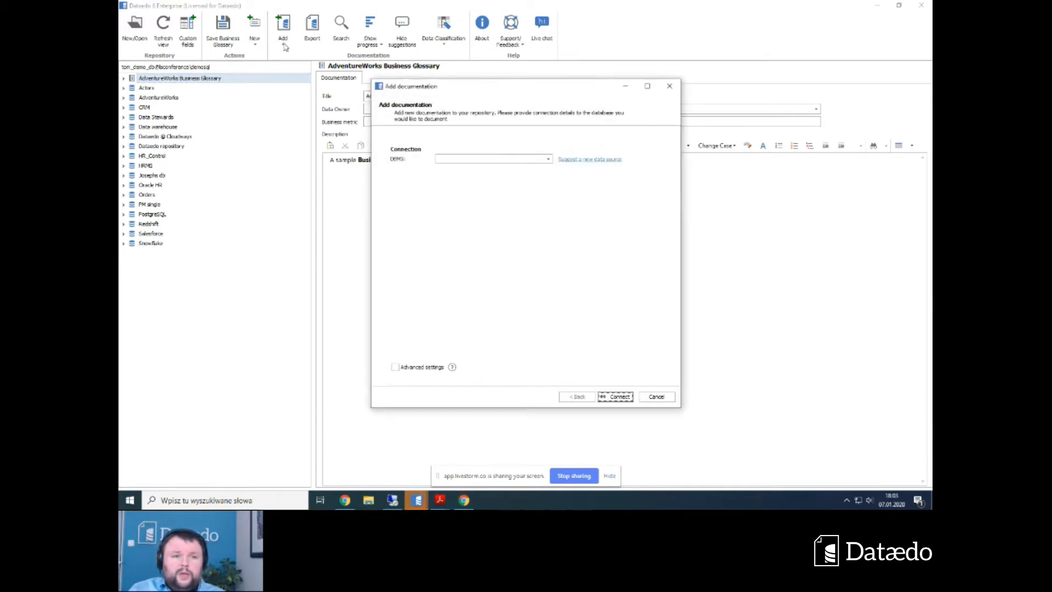
{"action": "left_click", "coordinate": [474, 161]}
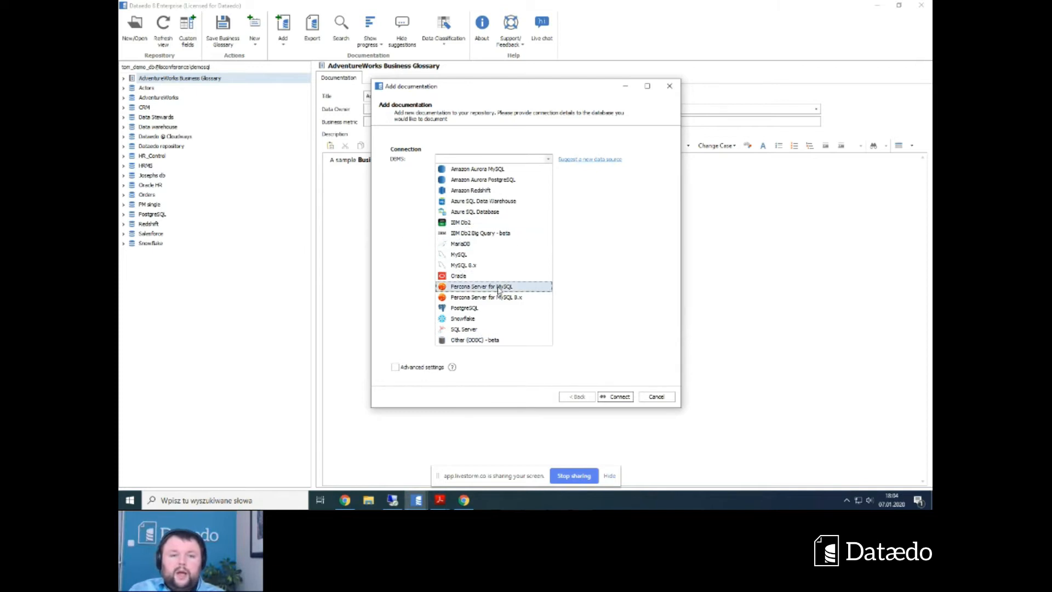
{"action": "left_click", "coordinate": [496, 201]}
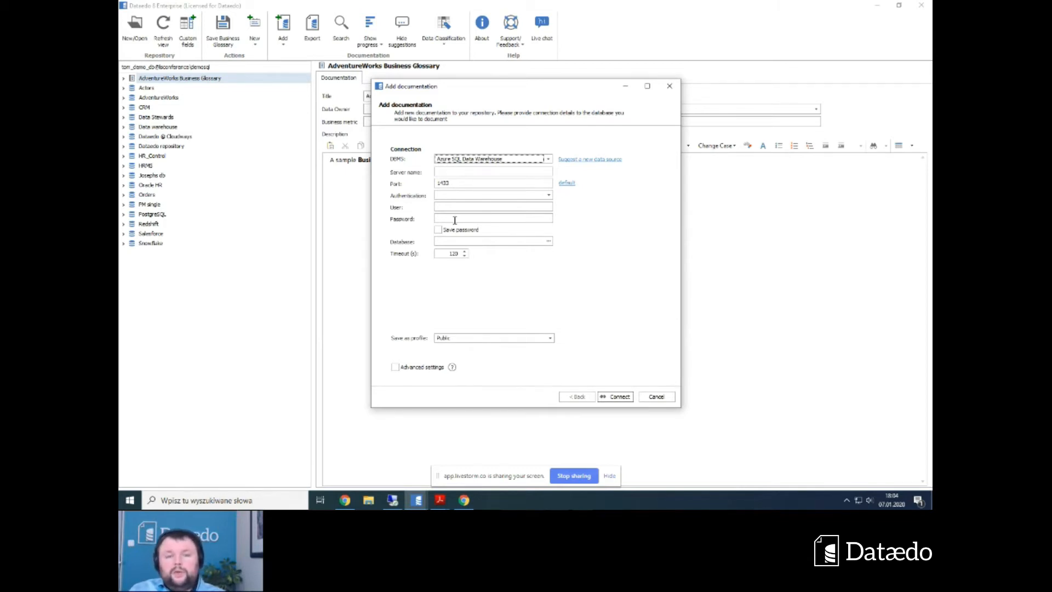
{"action": "left_click", "coordinate": [670, 88]}
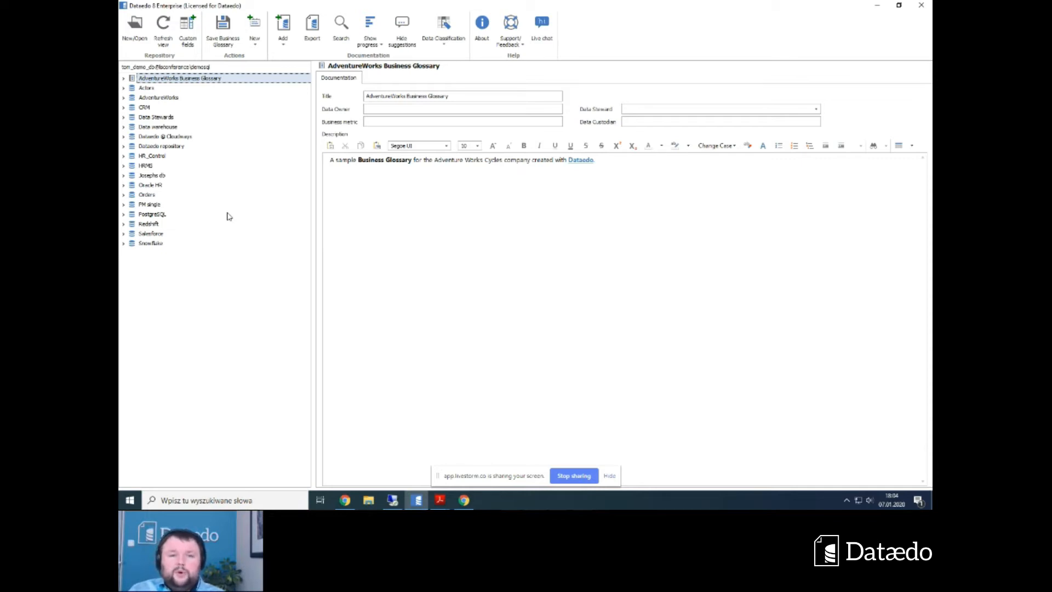
Expand the AdventureWorks documentation and browse its modules, object folders and list of tables.
{"action": "left_click", "coordinate": [125, 98]}
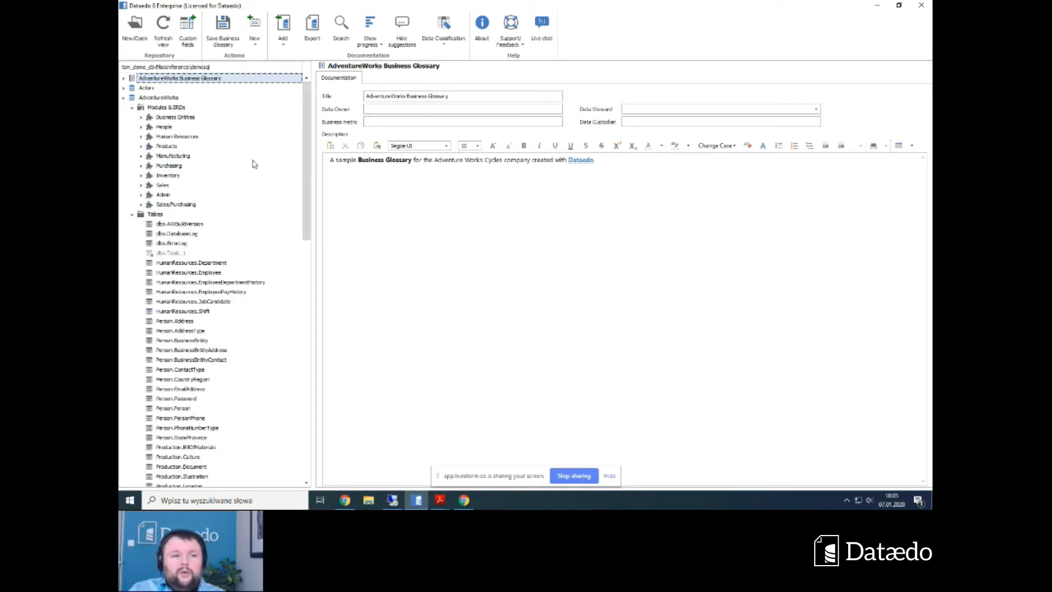
{"action": "scroll", "coordinate": [224, 189], "scroll_direction": "down", "scroll_amount": 4}
{"action": "left_click", "coordinate": [132, 97]}
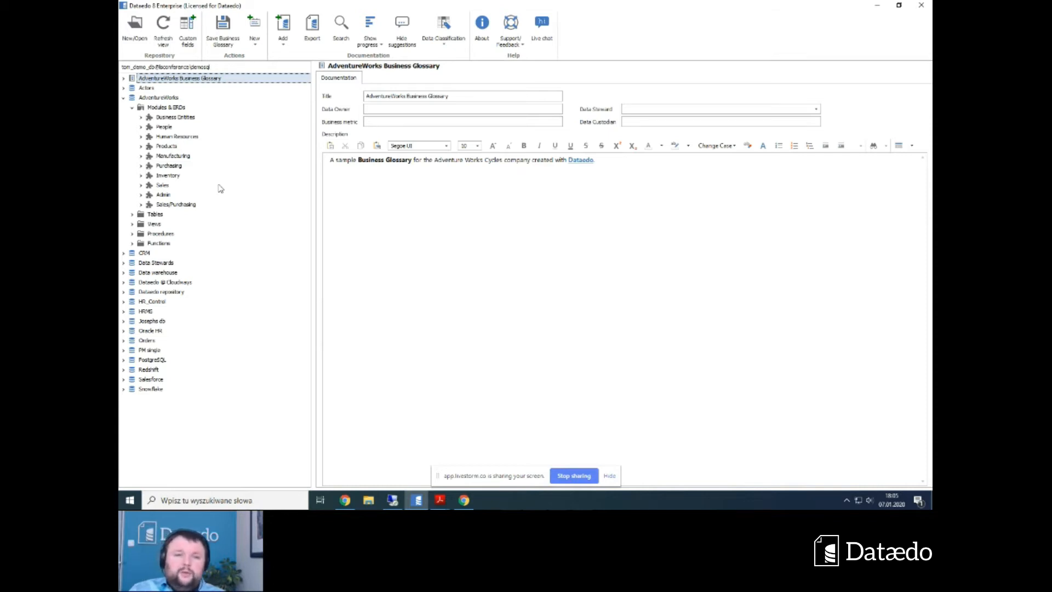
{"action": "left_click", "coordinate": [133, 216]}
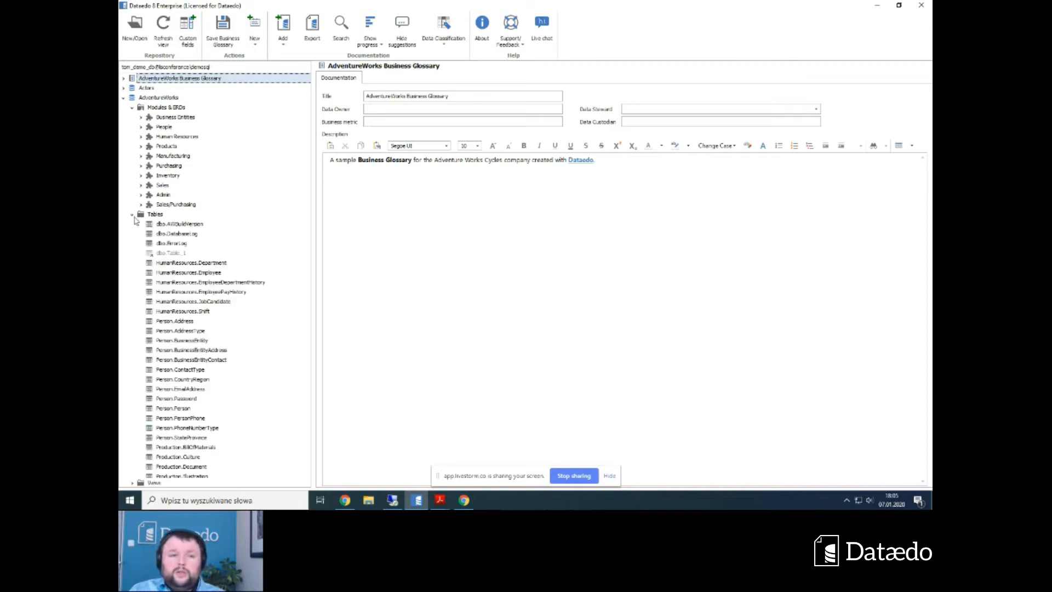
Examine the columns, relations and unique keys of the AdventureWorks Person.Address table.
{"action": "left_click", "coordinate": [183, 323]}
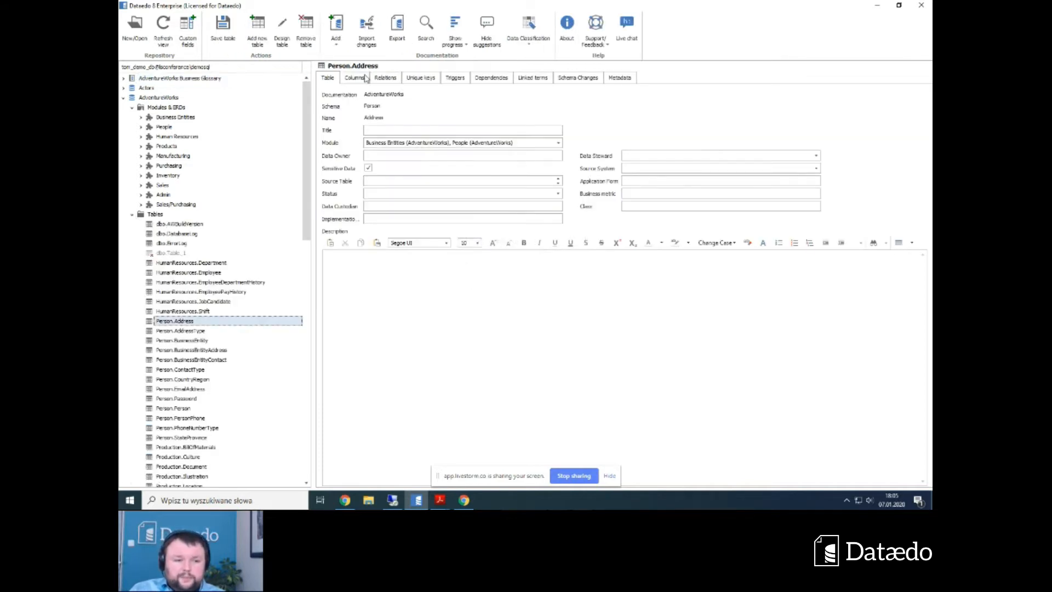
{"action": "left_click", "coordinate": [356, 83]}
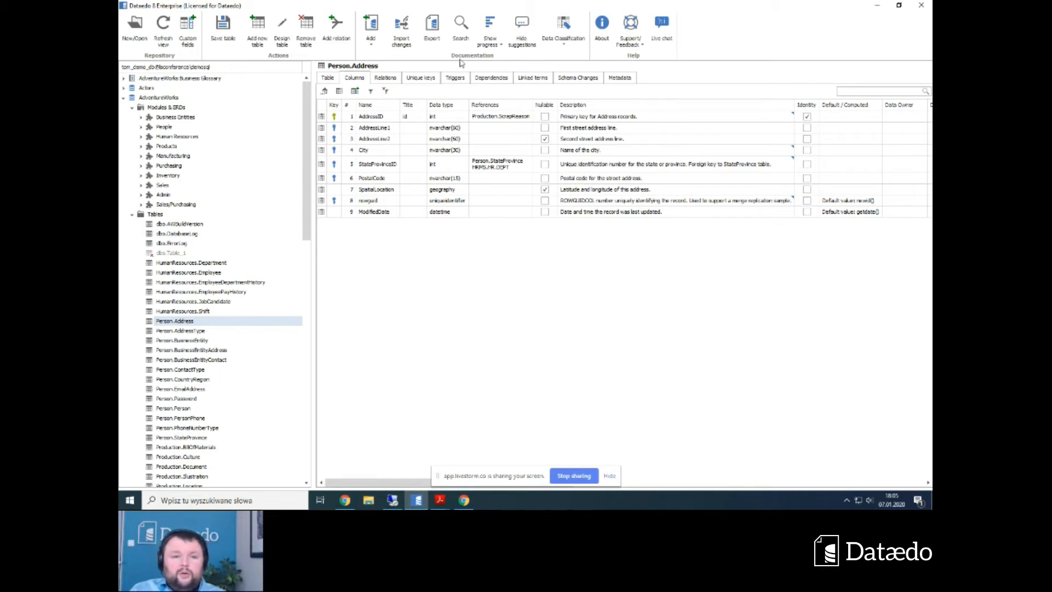
{"action": "left_click", "coordinate": [385, 79]}
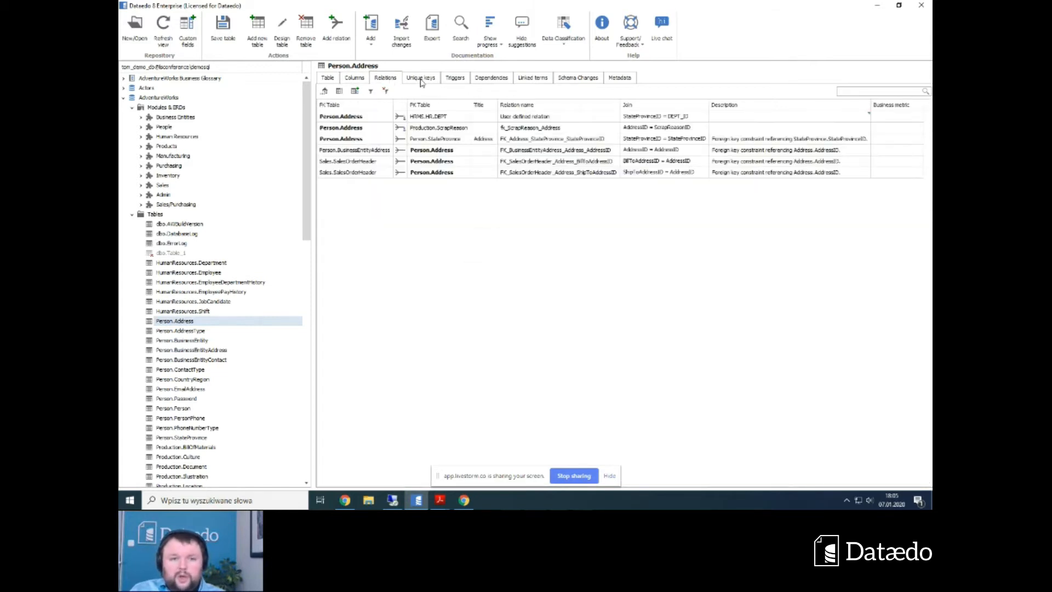
{"action": "left_click", "coordinate": [421, 79]}
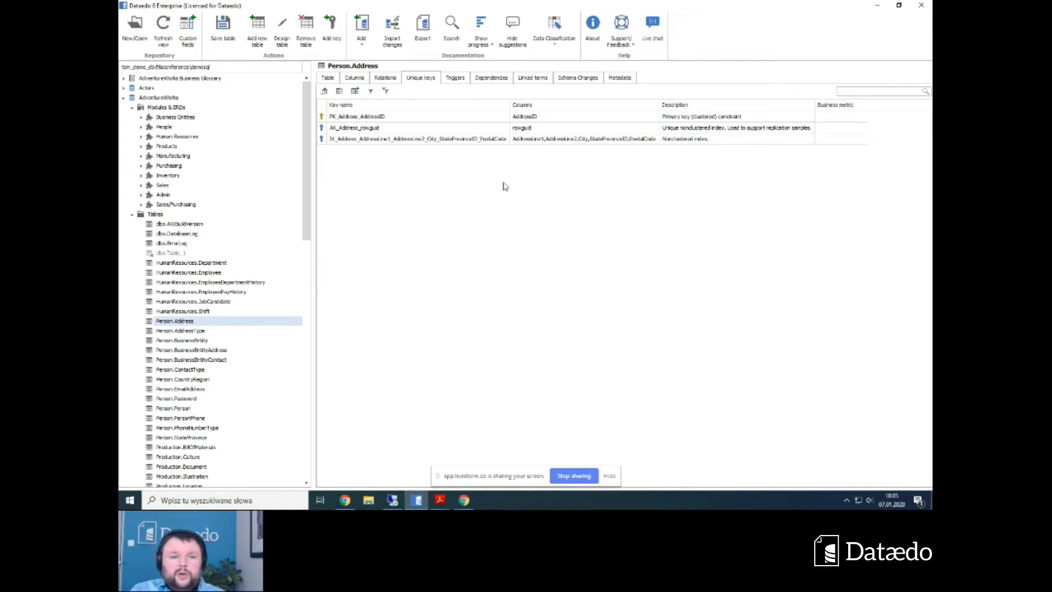
Show the descriptions progress for the repository and collapse AdventureWorks to compare progress across all databases.
{"action": "left_click", "coordinate": [488, 28]}
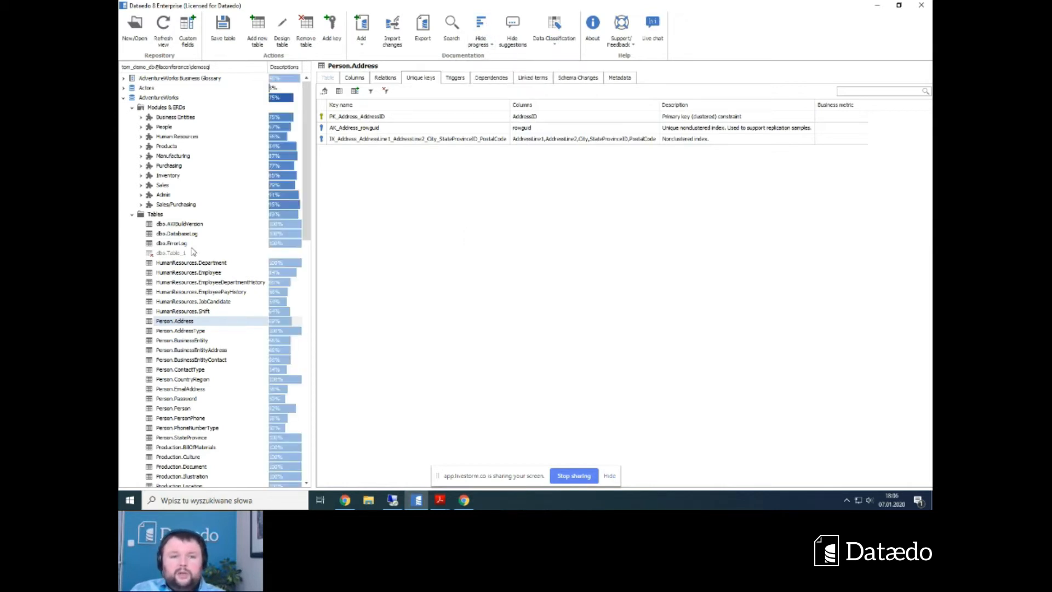
{"action": "left_click", "coordinate": [124, 99]}
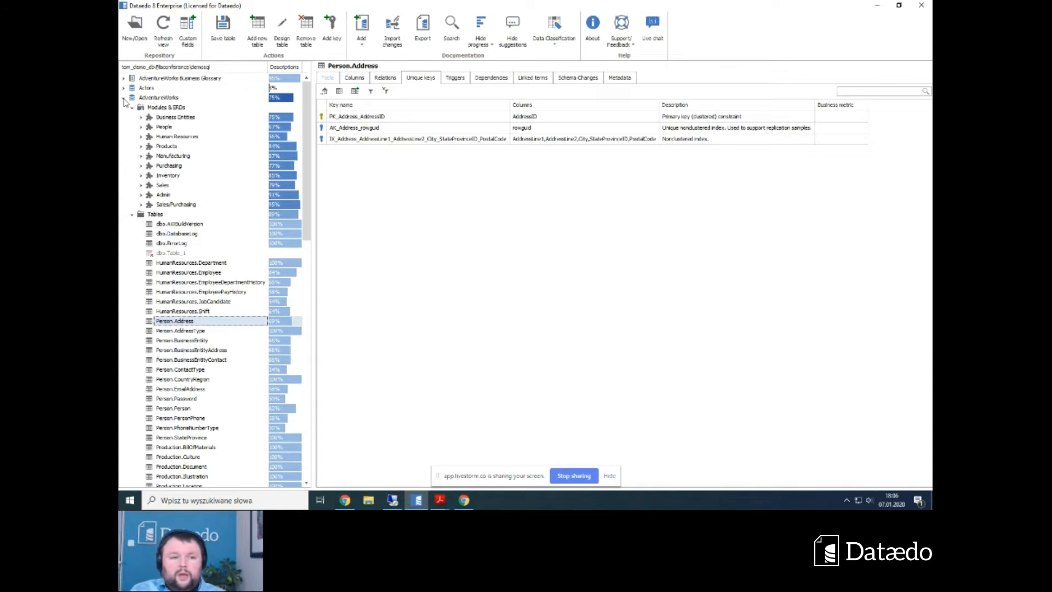
{"action": "left_click", "coordinate": [124, 99]}
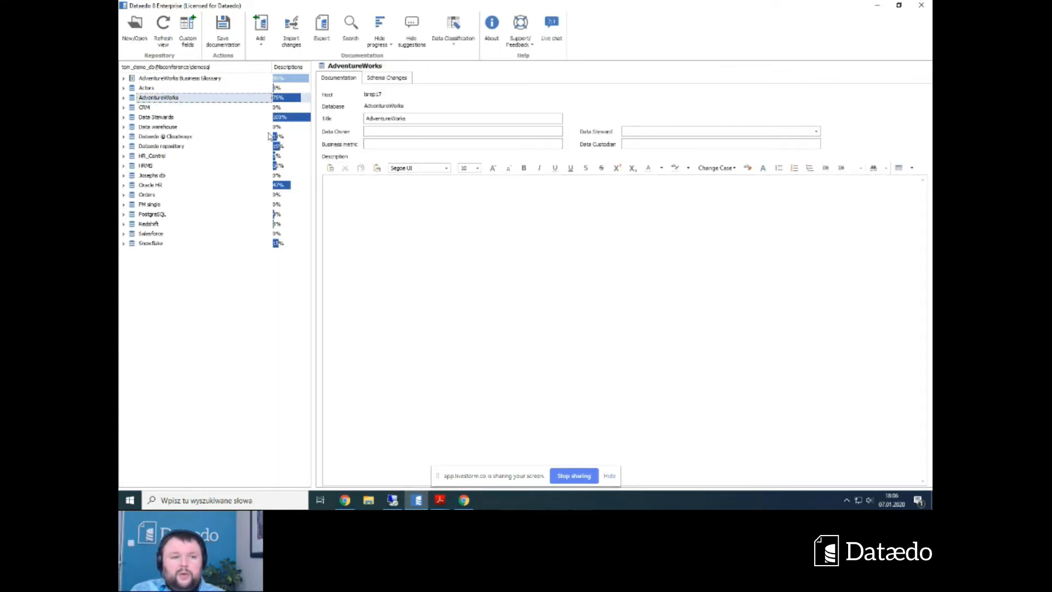
{"action": "mouse_move", "coordinate": [289, 105]}
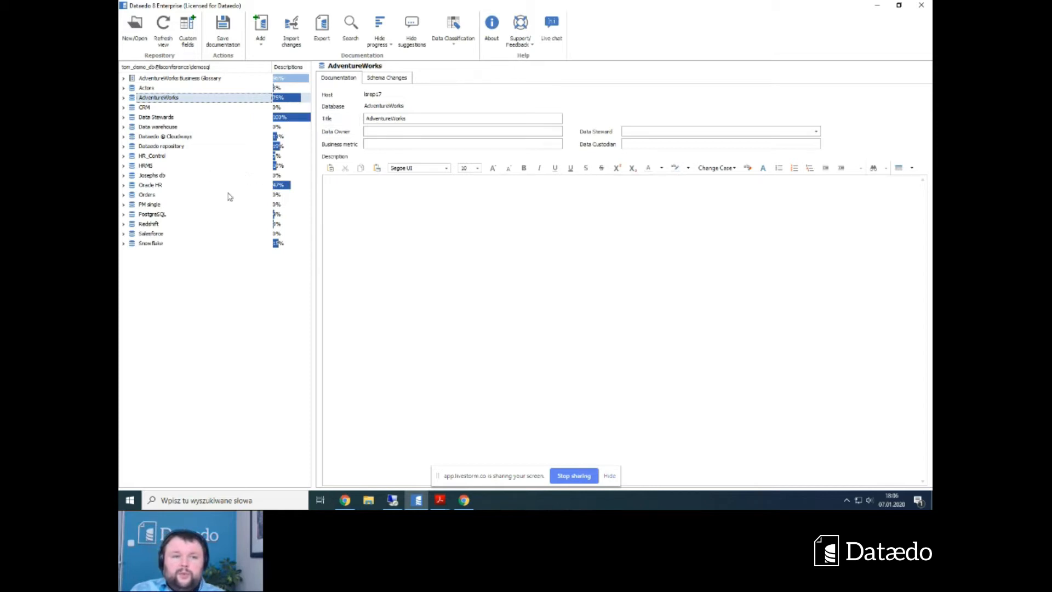
{"action": "mouse_move", "coordinate": [303, 245]}
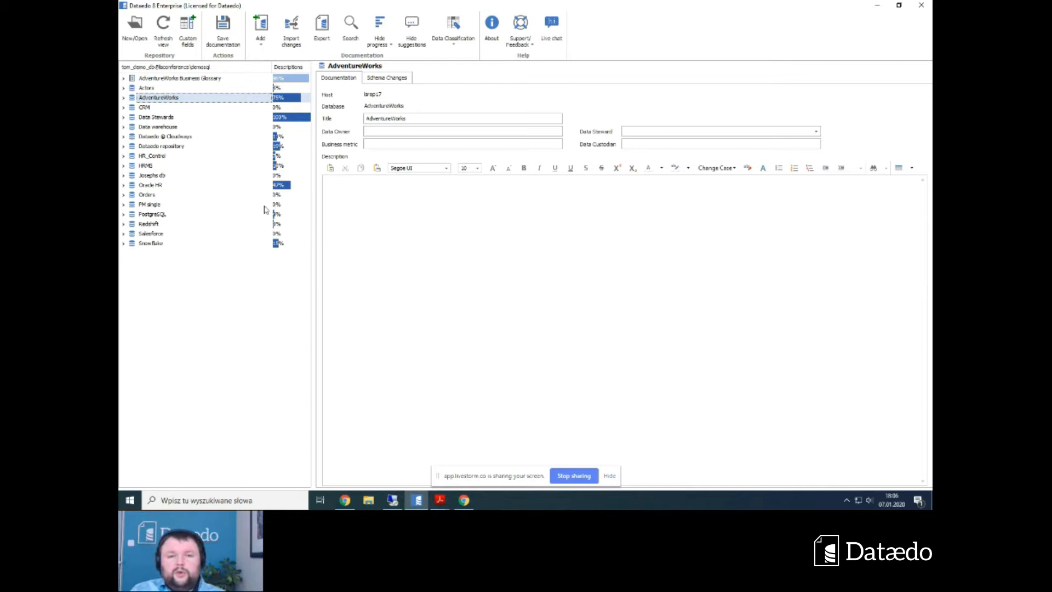
Review the AdventureWorks HTML export settings for template, modules and object types using the Single Page Application template, and cancel the export.
{"action": "left_click", "coordinate": [124, 98]}
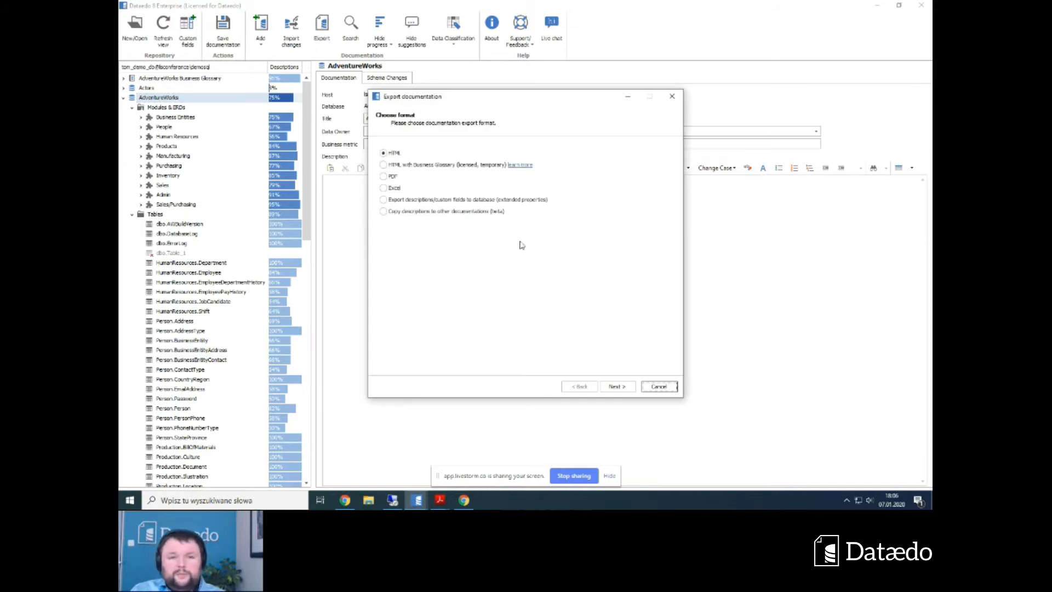
{"action": "left_click", "coordinate": [618, 391]}
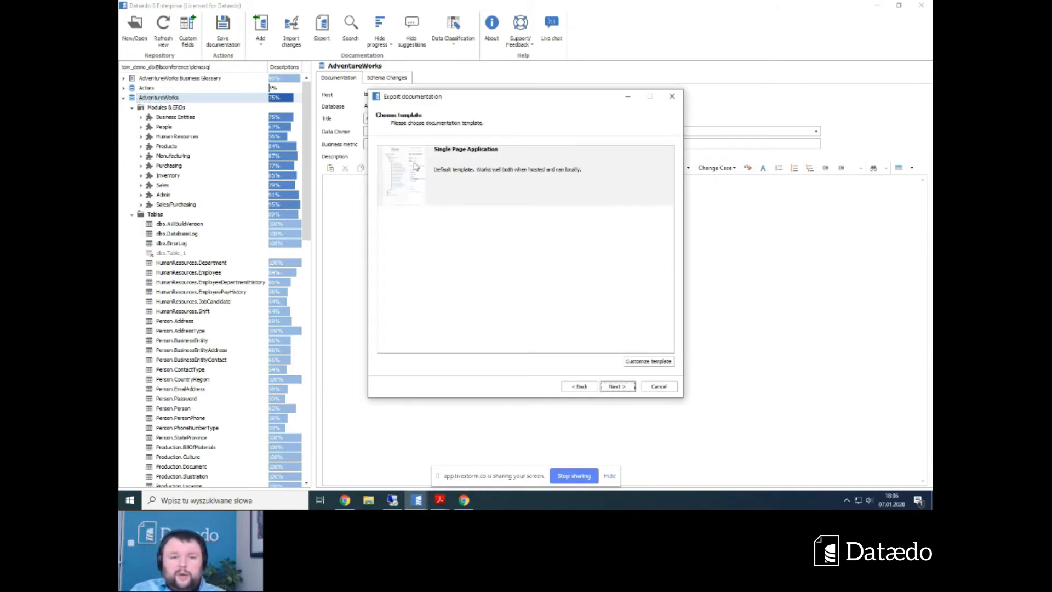
{"action": "left_click", "coordinate": [629, 386]}
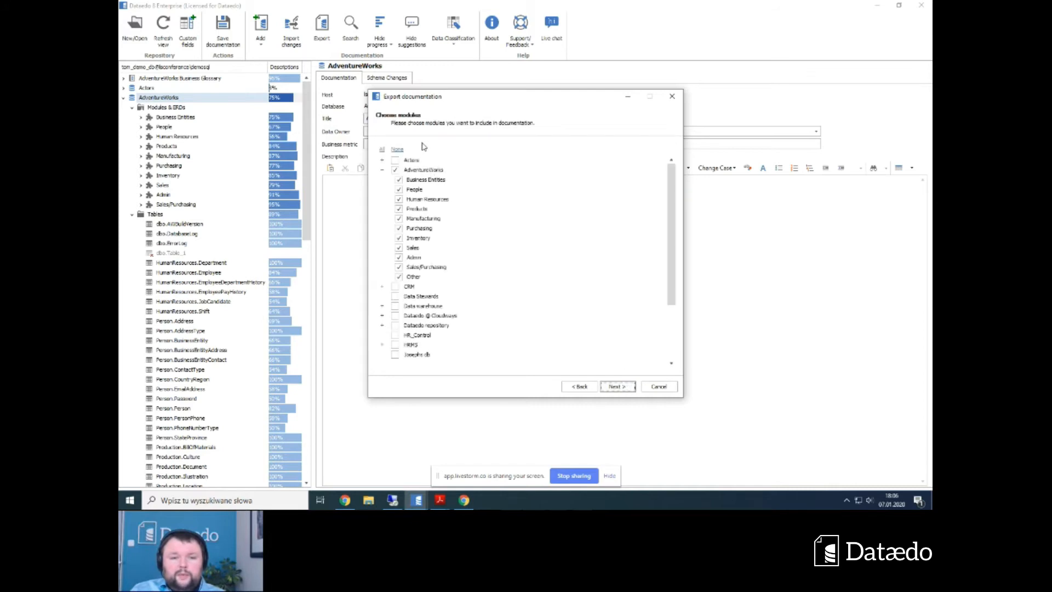
{"action": "left_click", "coordinate": [626, 388]}
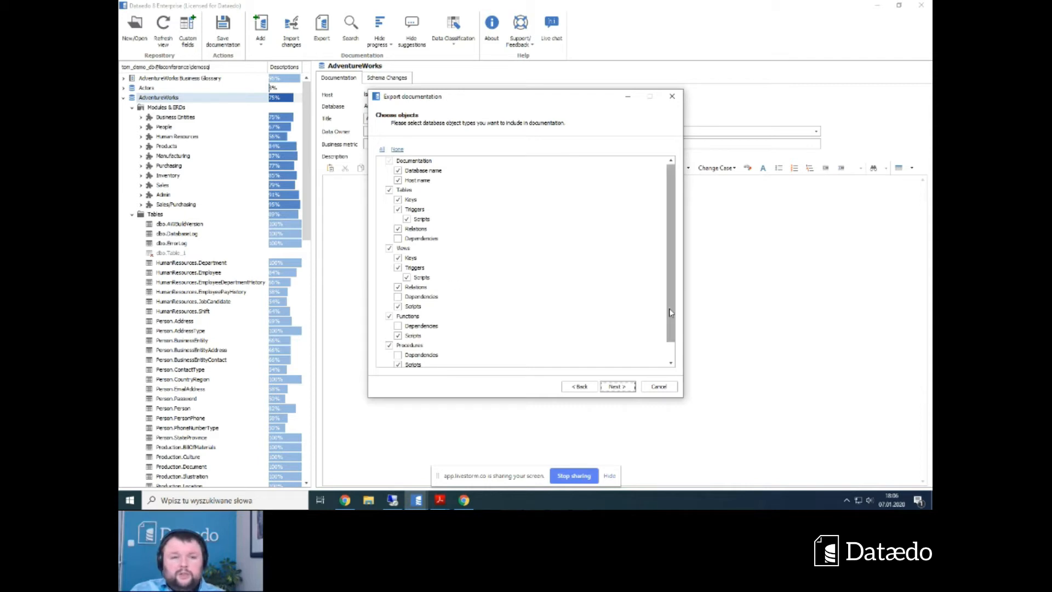
{"action": "left_click", "coordinate": [660, 387]}
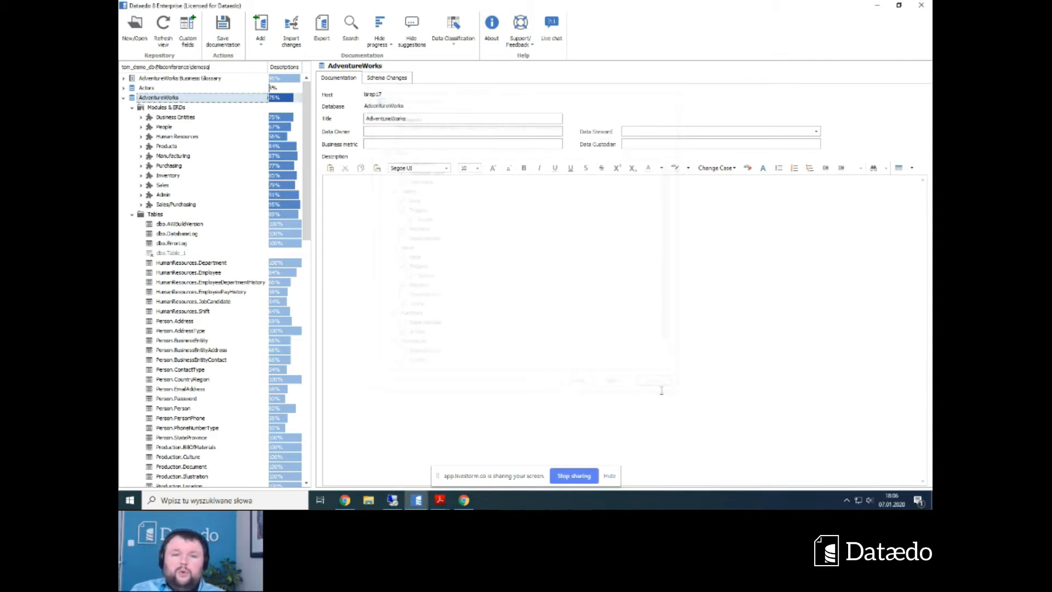
Switch to the exported HTML data dictionary in Chrome and examine the AdventureWorks Person.Address table page.
{"action": "left_click_drag", "start_coordinate": [931, 384], "coordinate": [298, 1]}
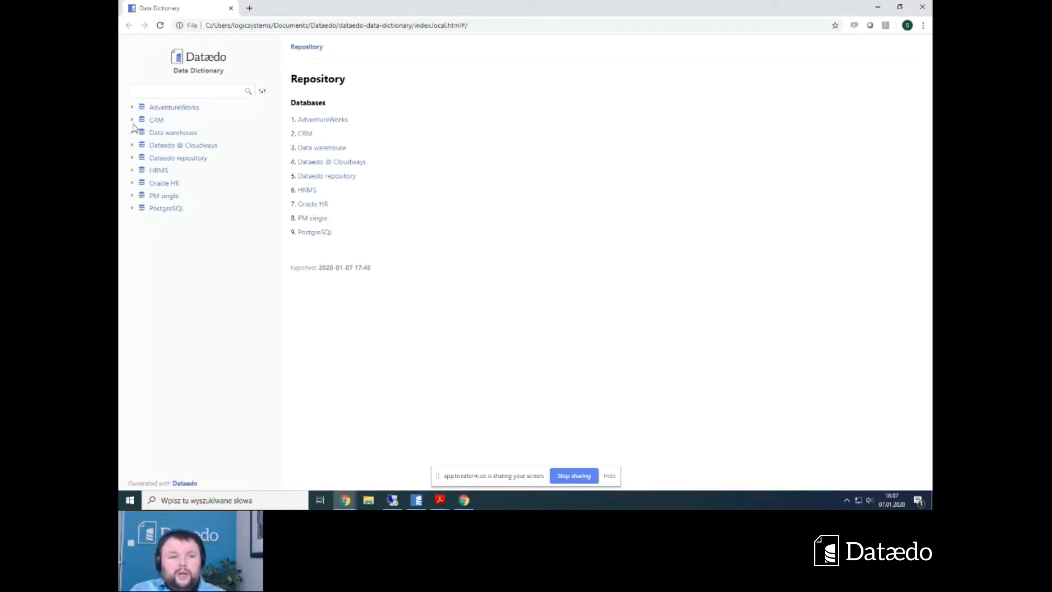
{"action": "left_click", "coordinate": [132, 108]}
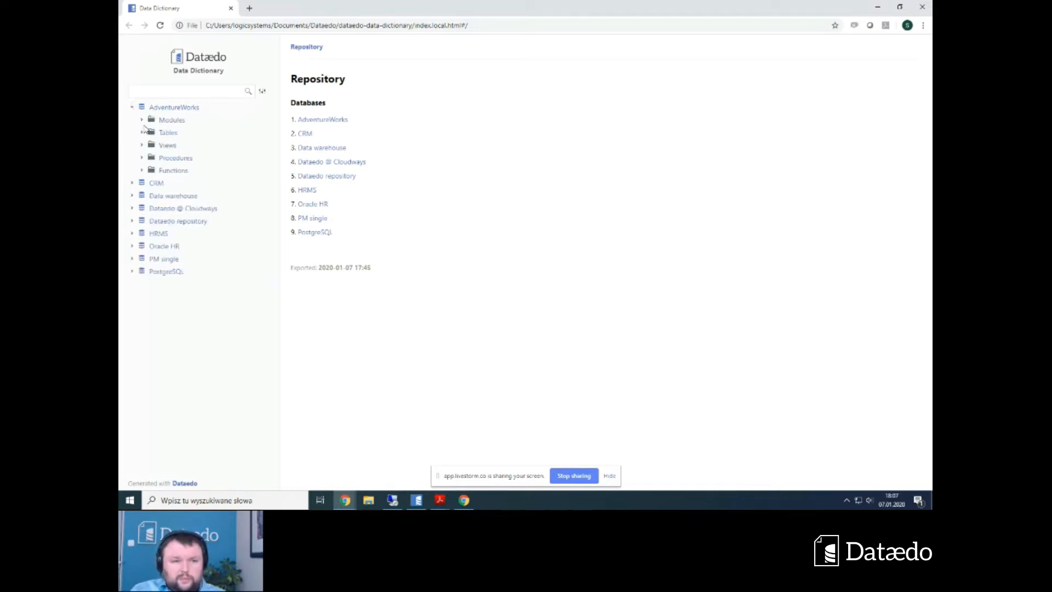
{"action": "left_click", "coordinate": [143, 133]}
{"action": "left_click", "coordinate": [175, 173]}
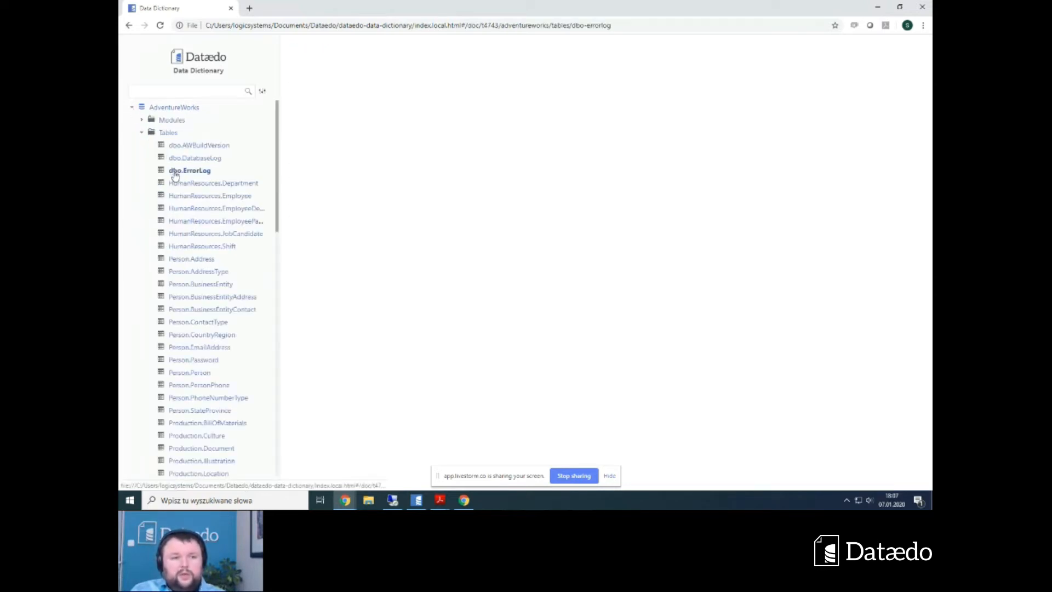
{"action": "left_click", "coordinate": [193, 259]}
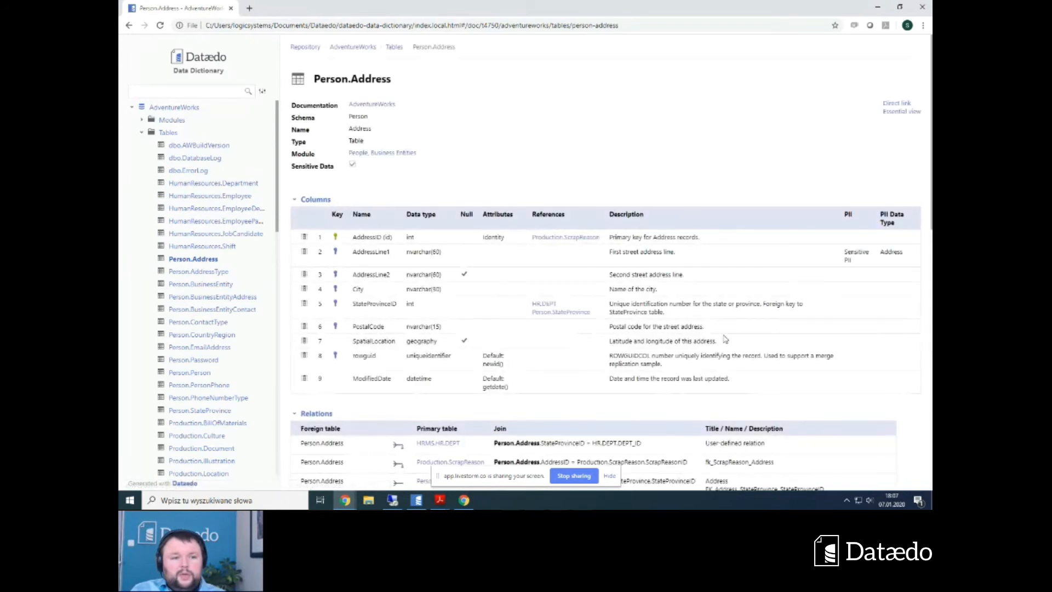
{"action": "scroll", "coordinate": [722, 259], "scroll_direction": "down", "scroll_amount": 1}
{"action": "scroll", "coordinate": [720, 258], "scroll_direction": "up", "scroll_amount": 1}
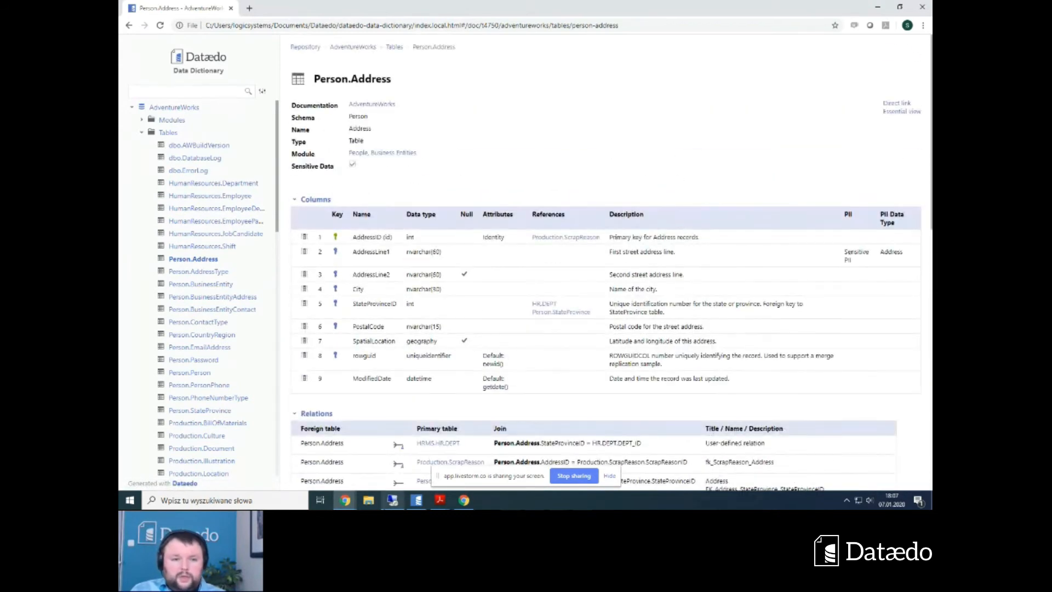
Switch back to Dataedo, review the description progress of the AdventureWorks tables and collapse the table list.
{"action": "left_click", "coordinate": [417, 500]}
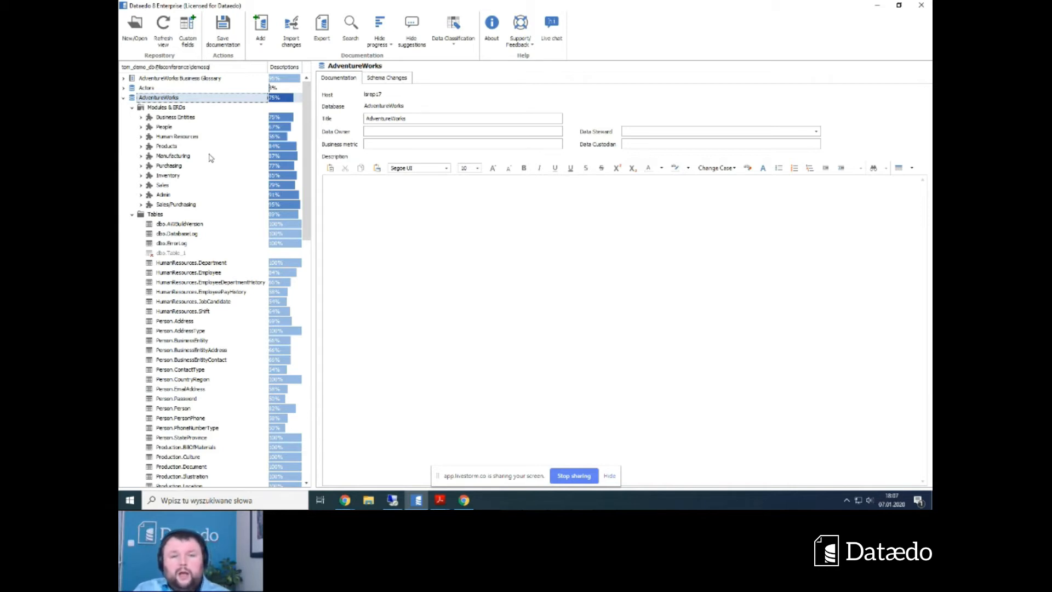
{"action": "scroll", "coordinate": [222, 193], "scroll_direction": "down", "scroll_amount": 1}
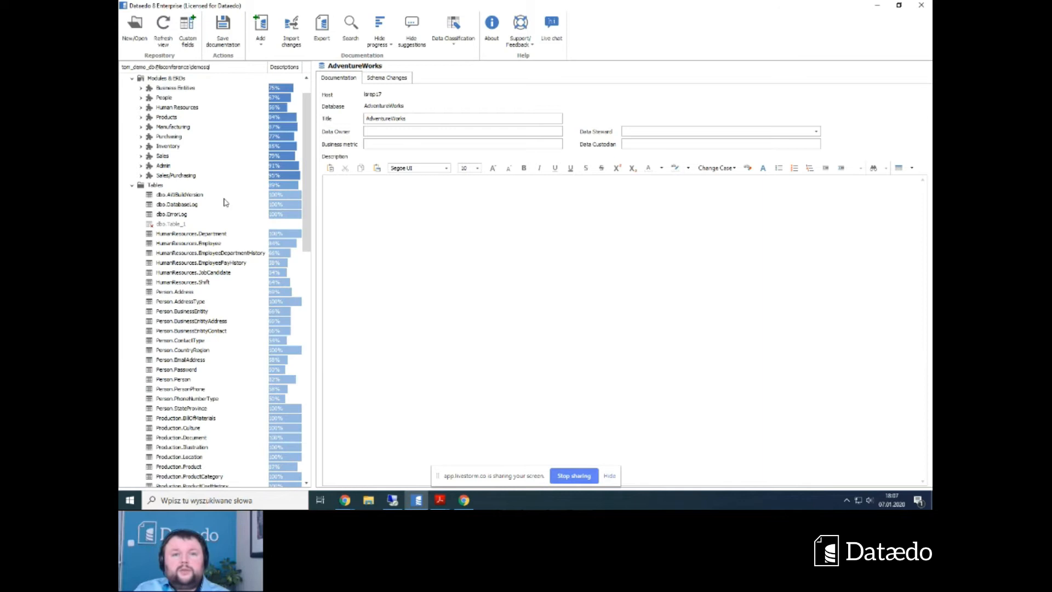
{"action": "scroll", "coordinate": [221, 239], "scroll_direction": "down", "scroll_amount": 1}
{"action": "scroll", "coordinate": [221, 239], "scroll_direction": "down", "scroll_amount": 1}
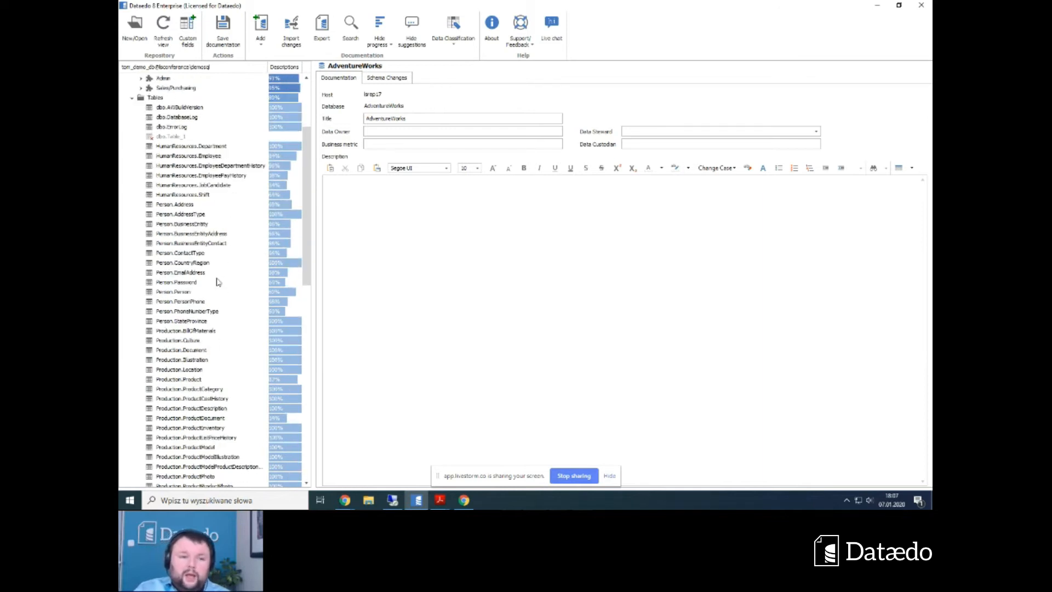
{"action": "scroll", "coordinate": [204, 278], "scroll_direction": "down", "scroll_amount": 2}
{"action": "scroll", "coordinate": [200, 261], "scroll_direction": "up", "scroll_amount": 5}
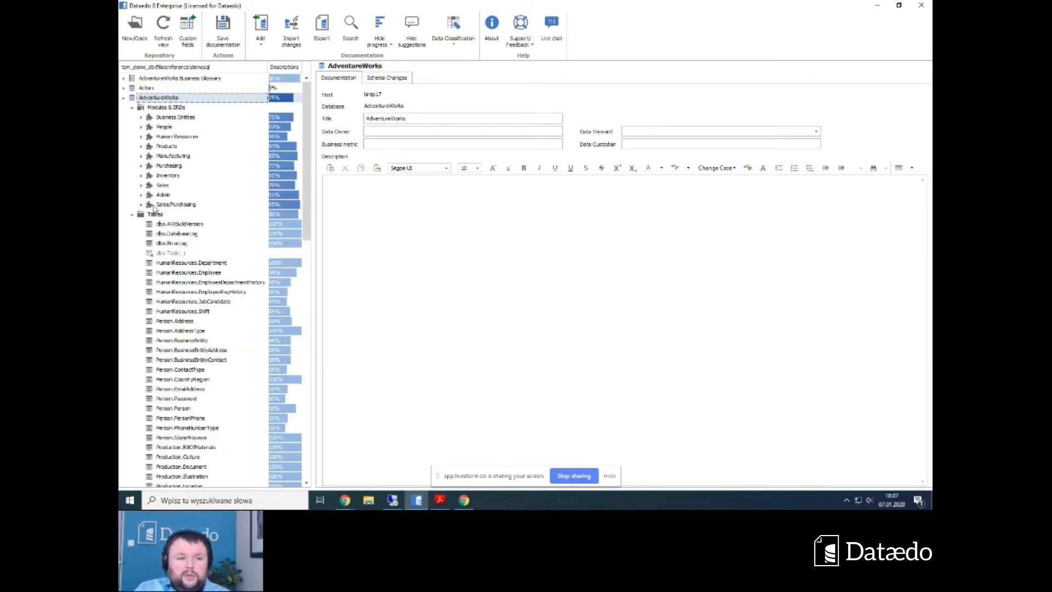
{"action": "left_click", "coordinate": [132, 214]}
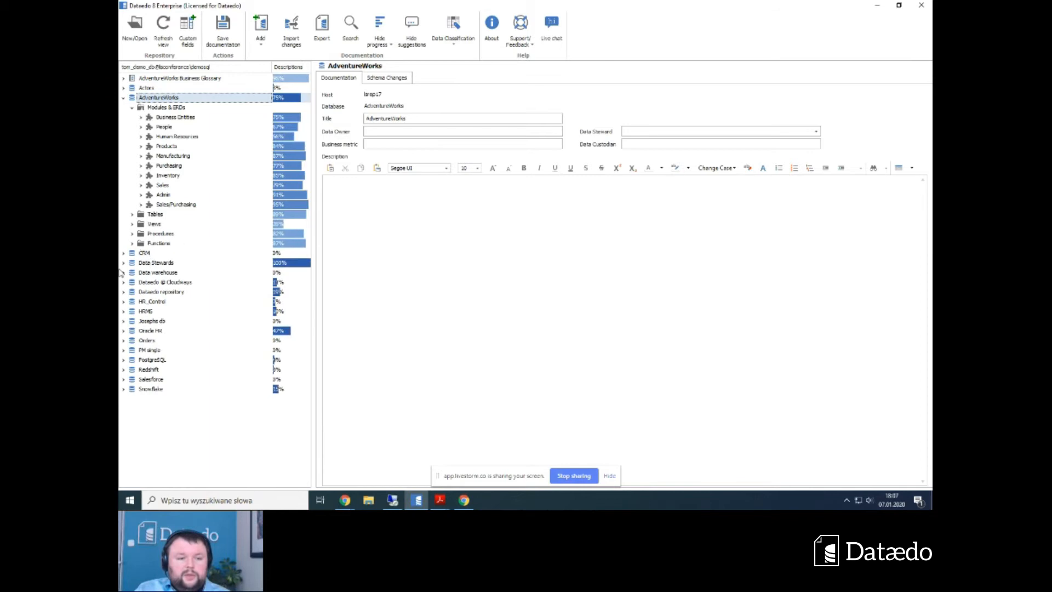
Show the columns of the dbo.custom_fields table in the Dataedo repository documentation.
{"action": "left_click", "coordinate": [124, 293]}
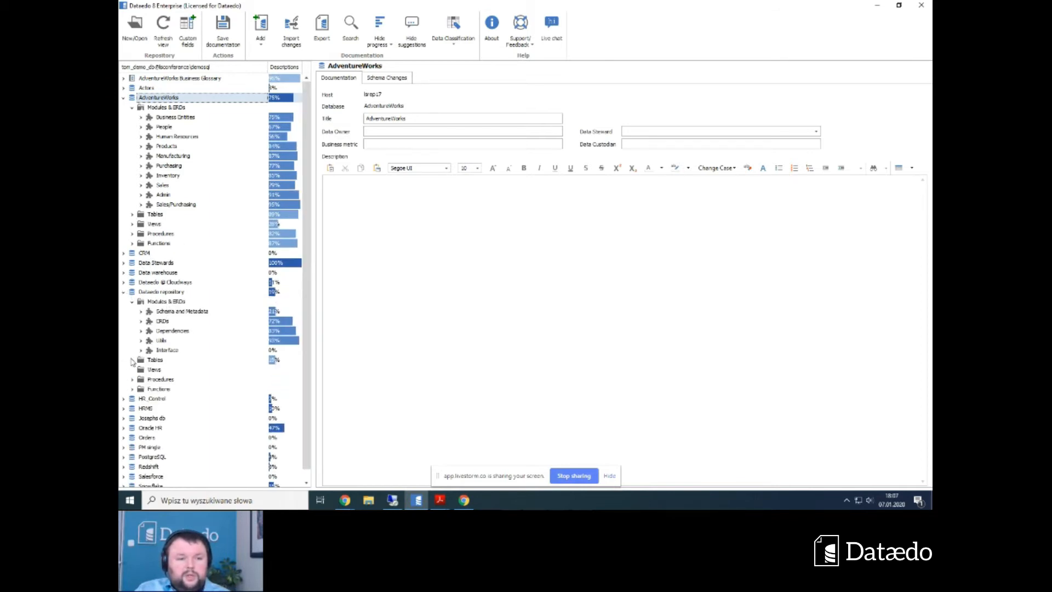
{"action": "left_click", "coordinate": [133, 360]}
{"action": "scroll", "coordinate": [186, 422], "scroll_direction": "down", "scroll_amount": 2}
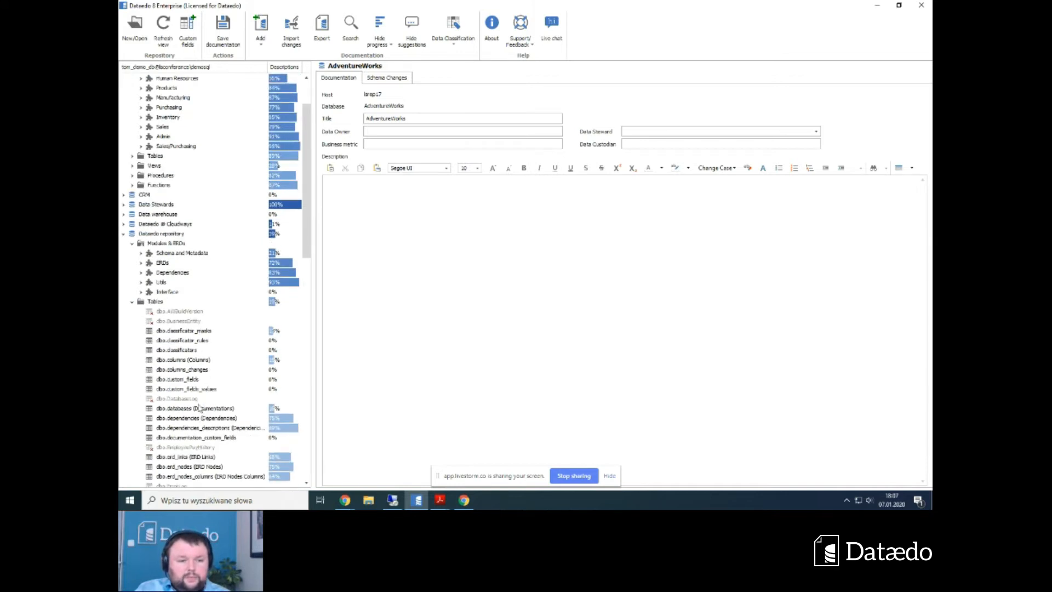
{"action": "left_click", "coordinate": [190, 381]}
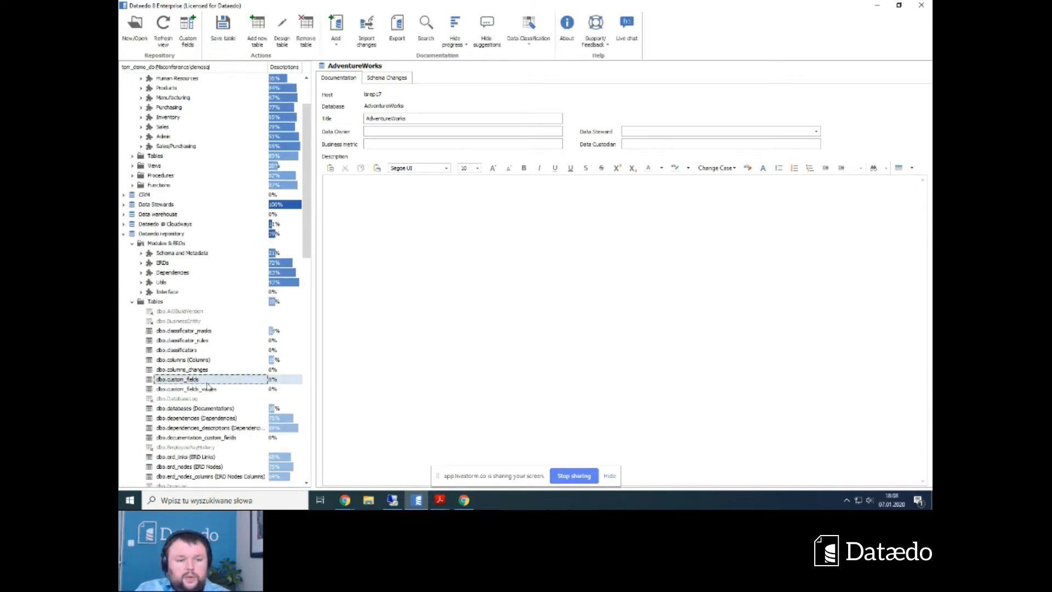
{"action": "left_click", "coordinate": [357, 77]}
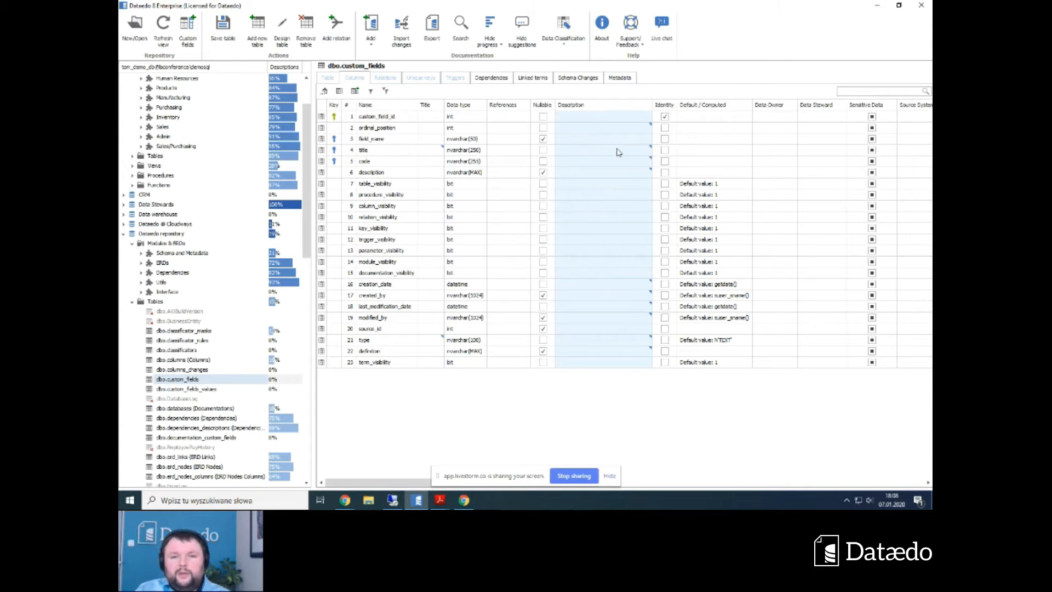
Fill the ordinal_position description in dbo.custom_fields with the suggested text "Column position in index/constraint.".
{"action": "mouse_move", "coordinate": [652, 128]}
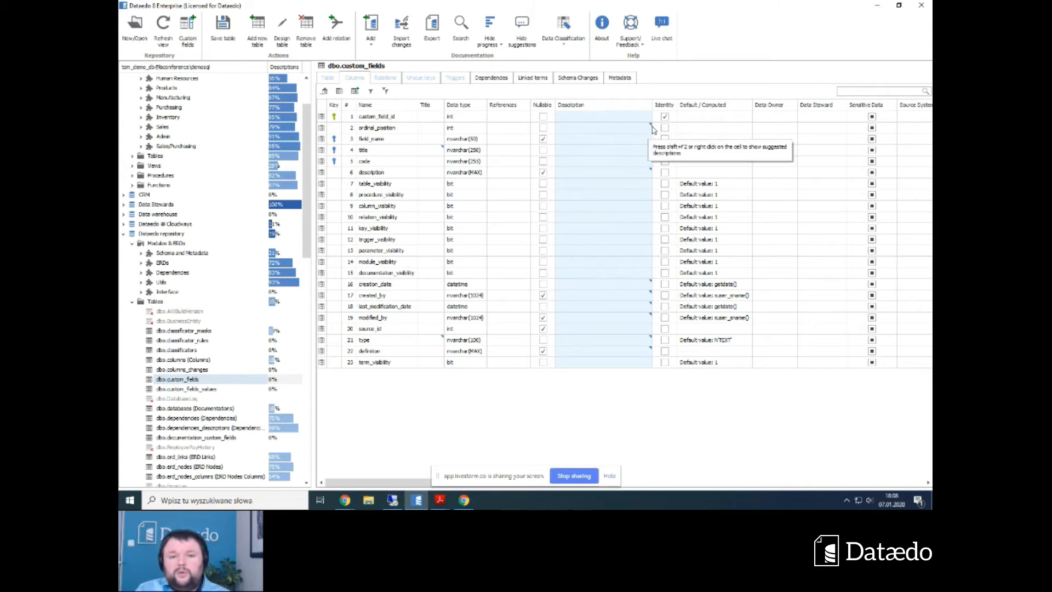
{"action": "left_click", "coordinate": [637, 130]}
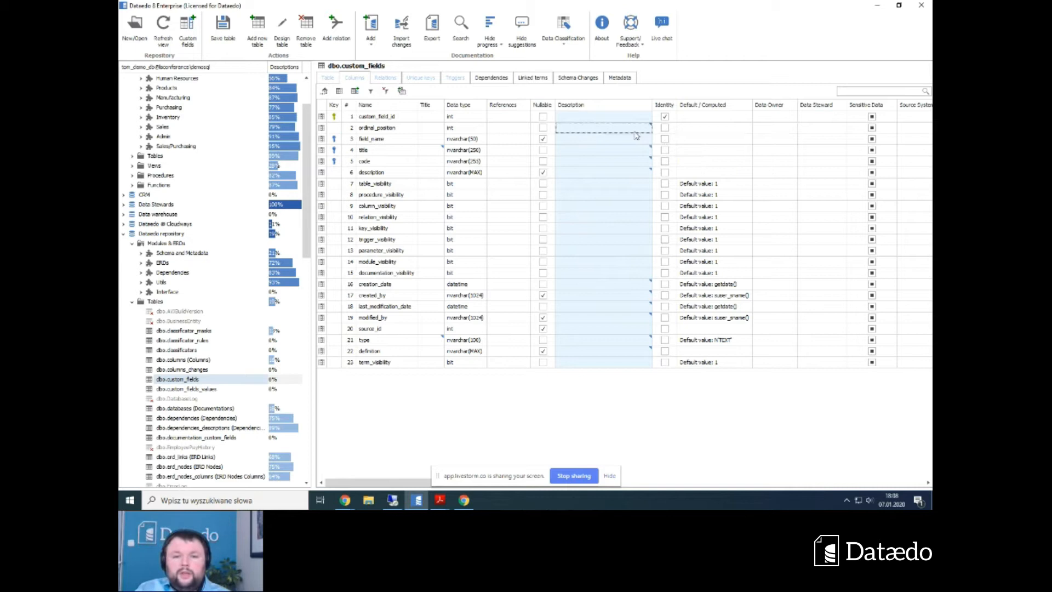
{"action": "key", "text": "shift+F2"}
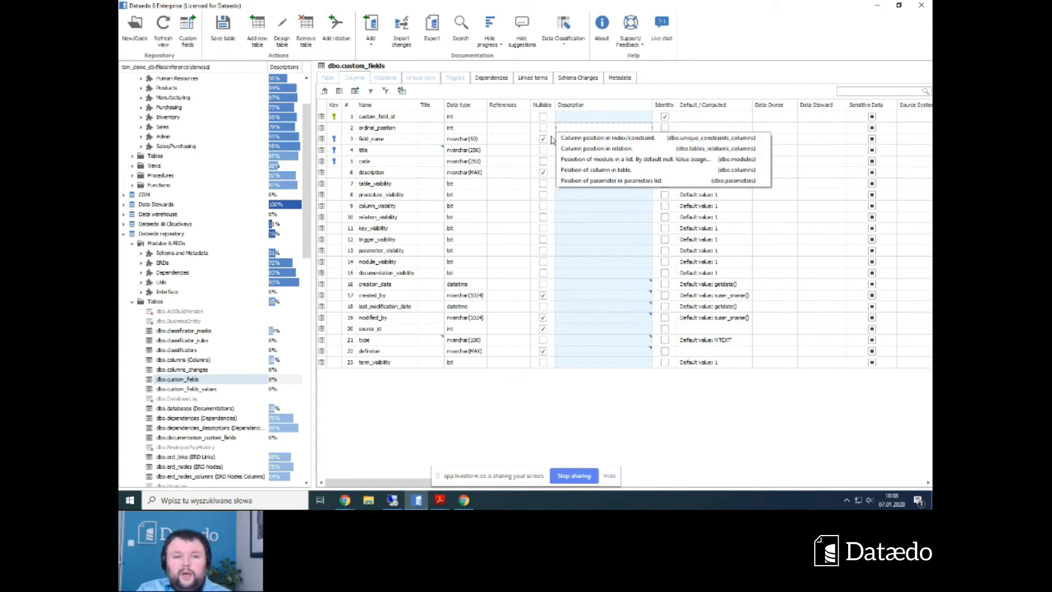
{"action": "left_click", "coordinate": [607, 141]}
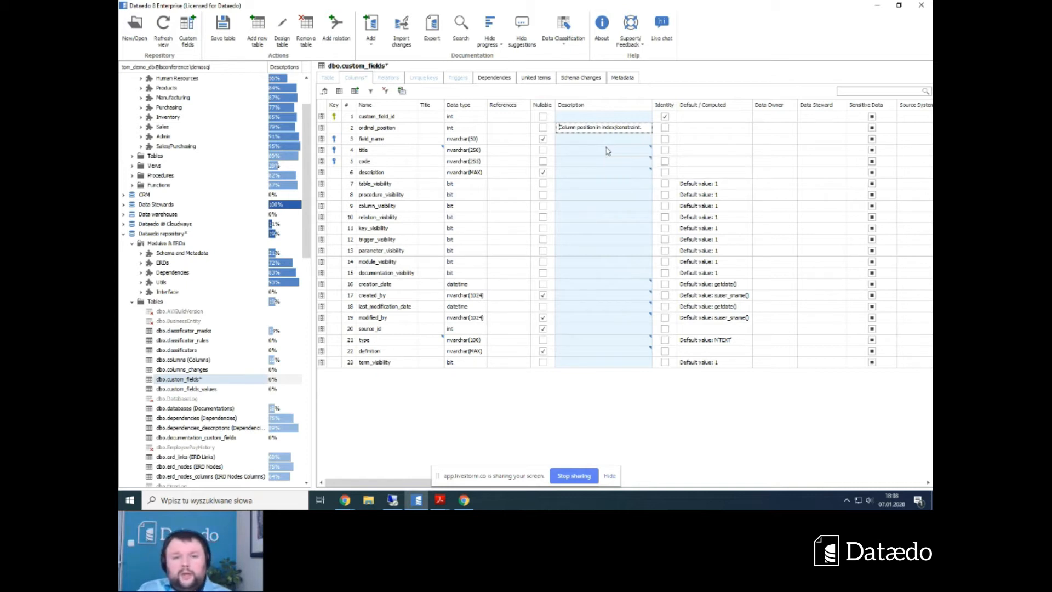
Apply the suggested description "Title of the document." to the title column and the HR.DEPT suggestion to the code column.
{"action": "left_click", "coordinate": [607, 151]}
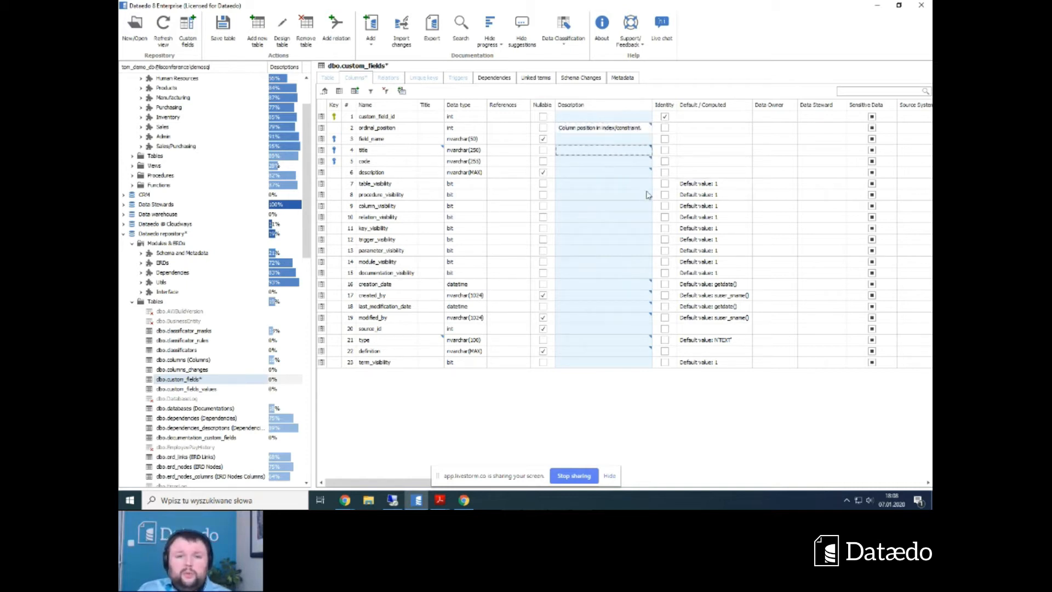
{"action": "key", "text": "shift+F2"}
{"action": "left_click", "coordinate": [628, 232]}
{"action": "right_click", "coordinate": [632, 161]}
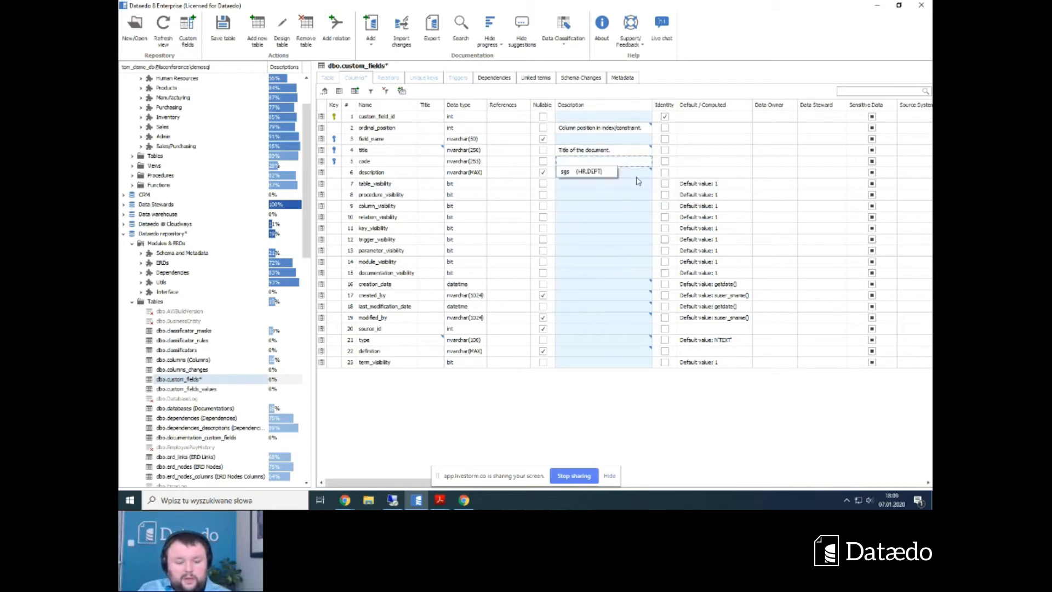
{"action": "left_click", "coordinate": [602, 172]}
Apply the suggestions "Discount description." to the description column and "Standard row creation timestamp" to creation_date, and save the table.
{"action": "left_click", "coordinate": [606, 174]}
{"action": "key", "text": "shift+F2"}
{"action": "left_click", "coordinate": [592, 197]}
{"action": "left_click", "coordinate": [637, 284]}
{"action": "key", "text": "shift+F2"}
{"action": "left_click", "coordinate": [607, 324]}
{"action": "left_click", "coordinate": [593, 250]}
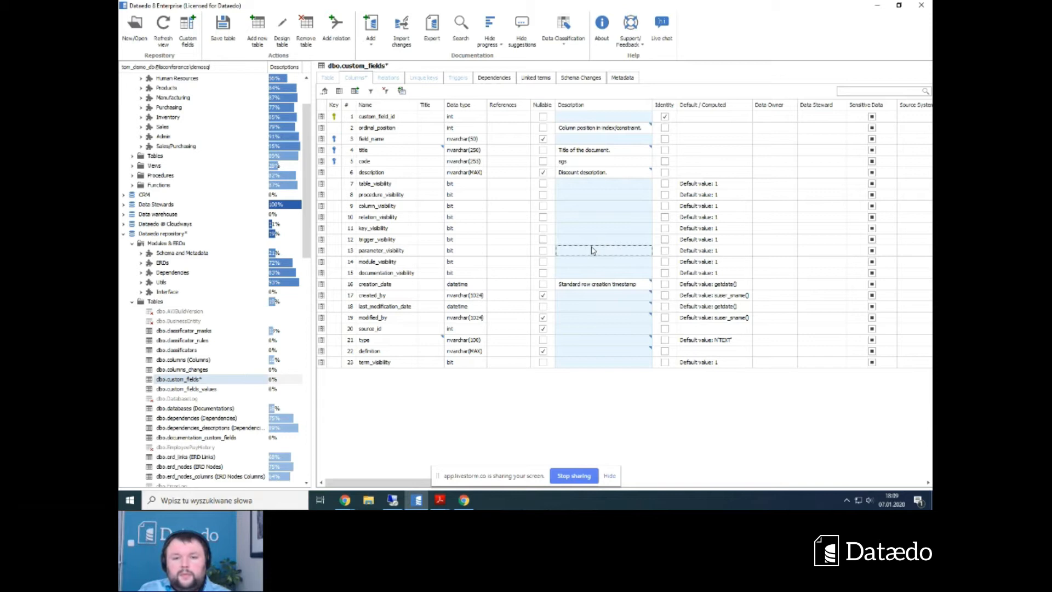
{"action": "key", "text": "ctrl+s"}
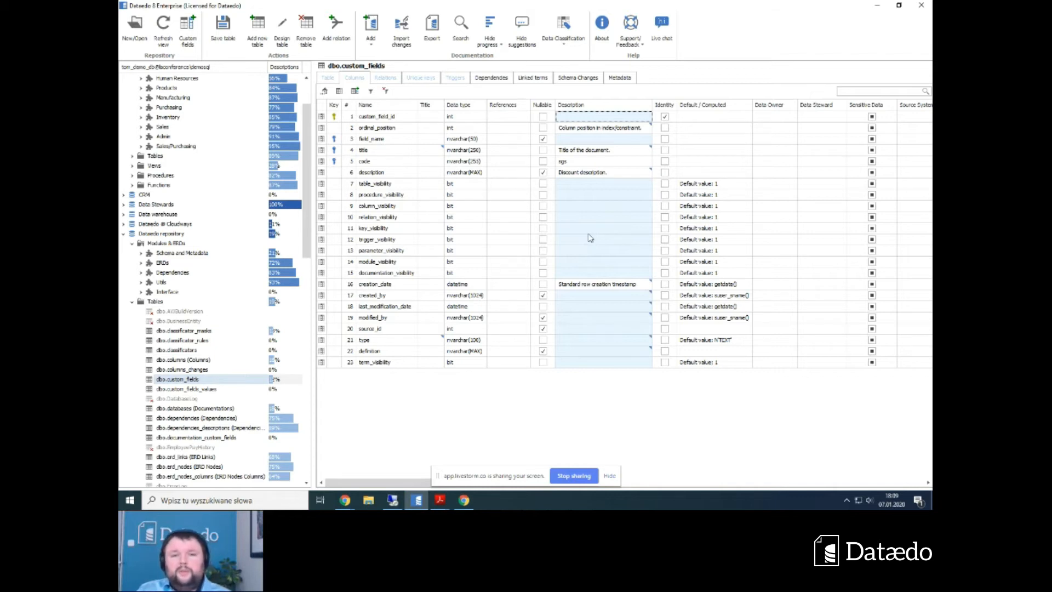
Collapse the Dataedo repository documentation and show the relations of the AdventureWorks Person.Address table.
{"action": "scroll", "coordinate": [216, 229], "scroll_direction": "up", "scroll_amount": 2}
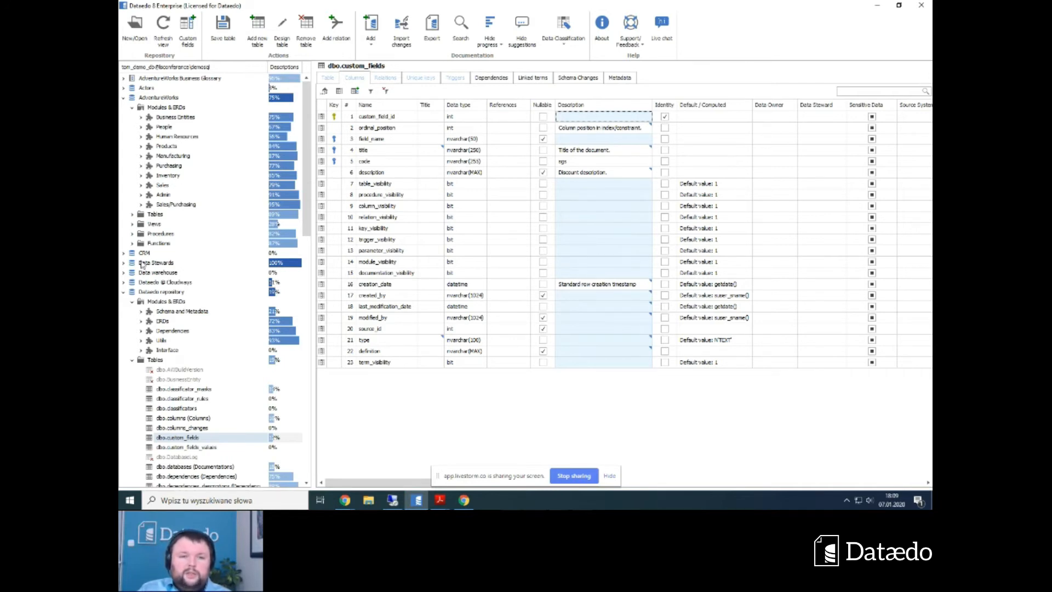
{"action": "left_click", "coordinate": [124, 292]}
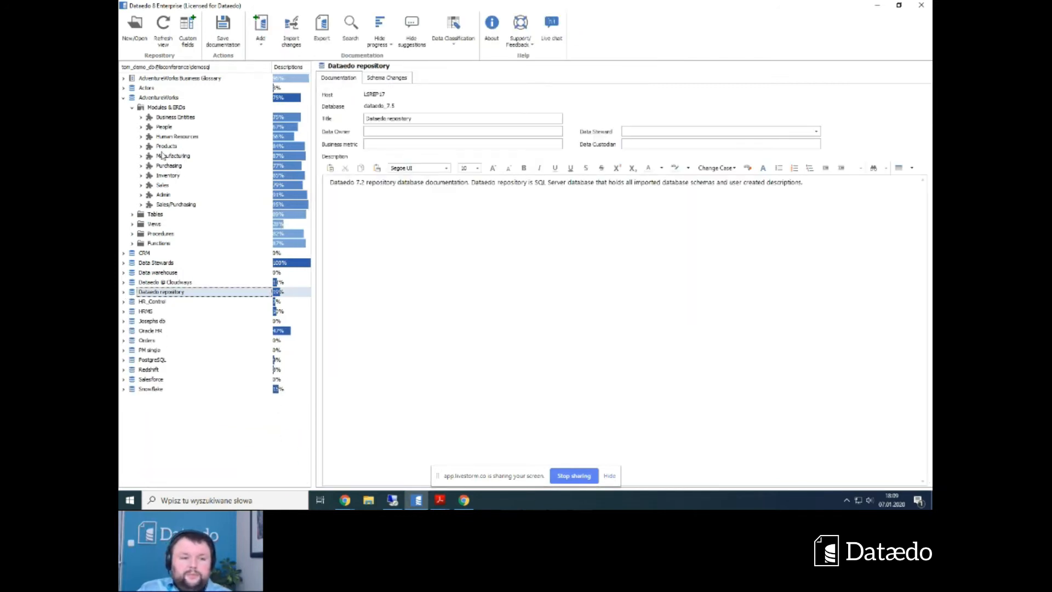
{"action": "left_click", "coordinate": [132, 216]}
{"action": "left_click", "coordinate": [180, 321]}
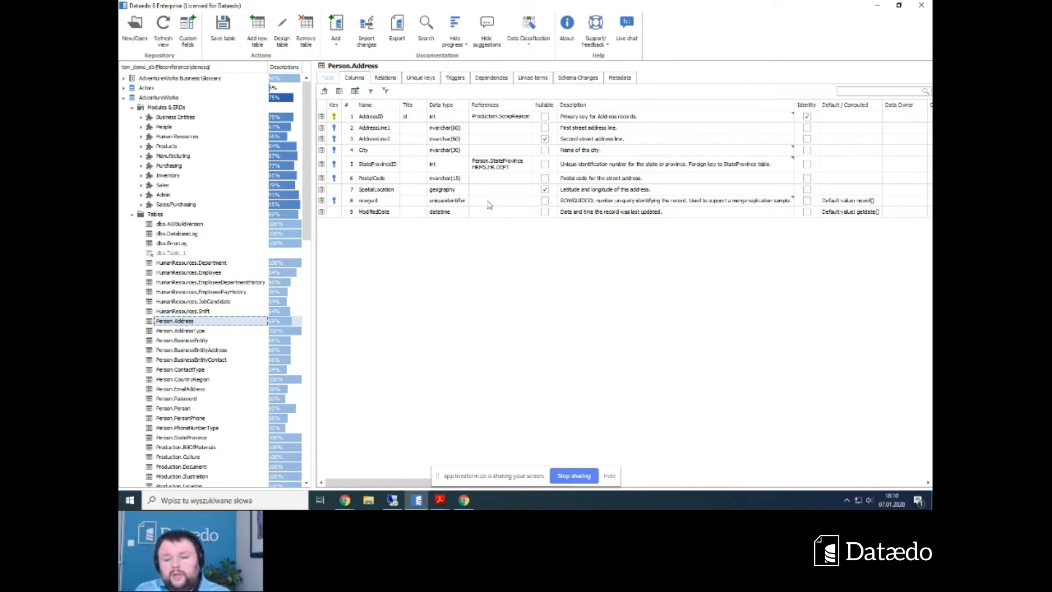
{"action": "left_click", "coordinate": [385, 78]}
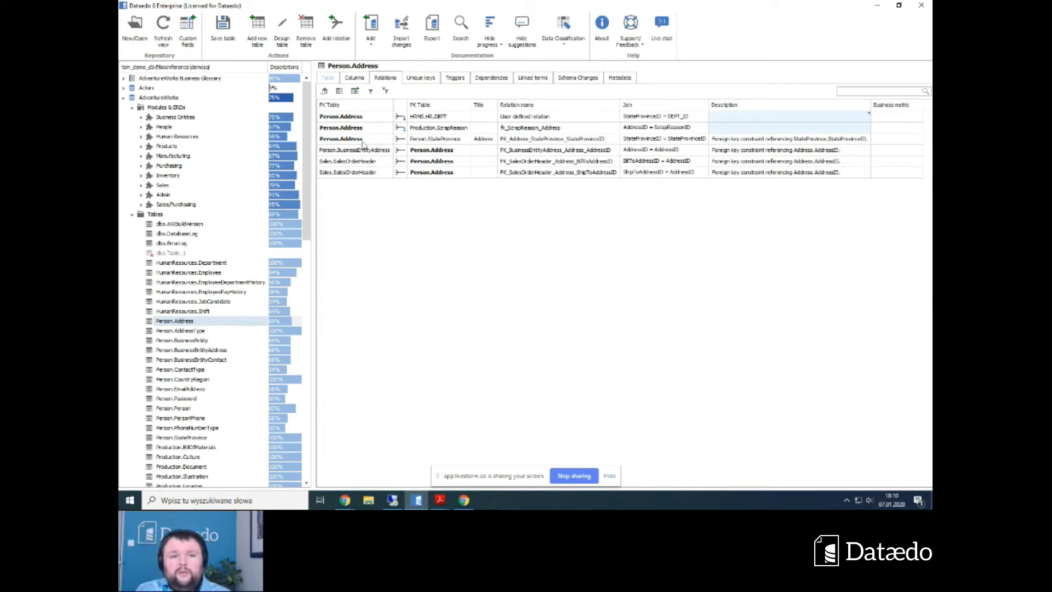
Start a user-defined relation from Person.Address to the Person.ContactType table in AdventureWorks, and cancel it.
{"action": "left_click", "coordinate": [337, 28]}
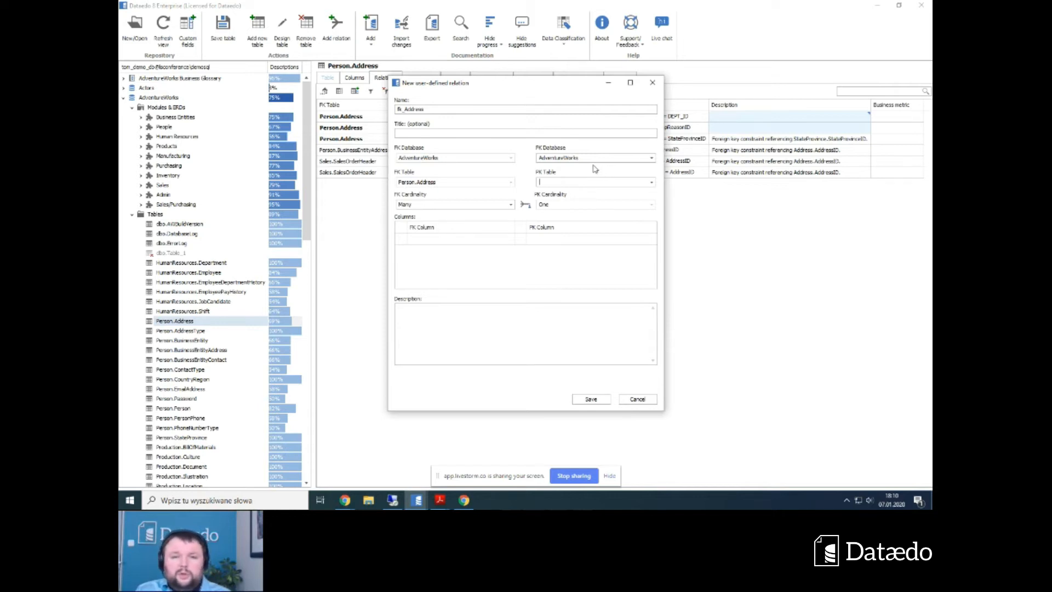
{"action": "left_click", "coordinate": [650, 159]}
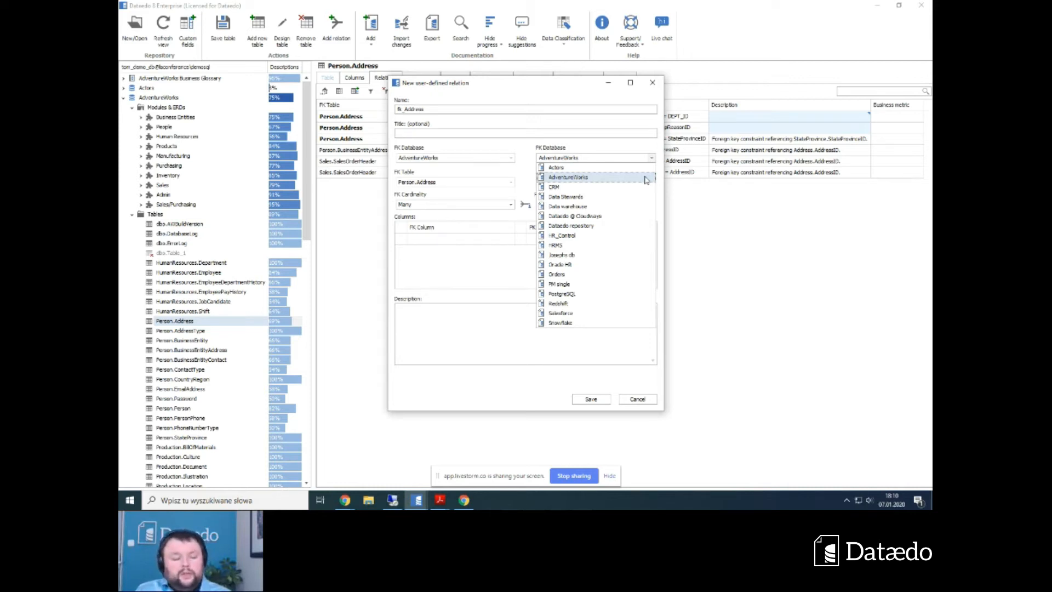
{"action": "left_click", "coordinate": [746, 221]}
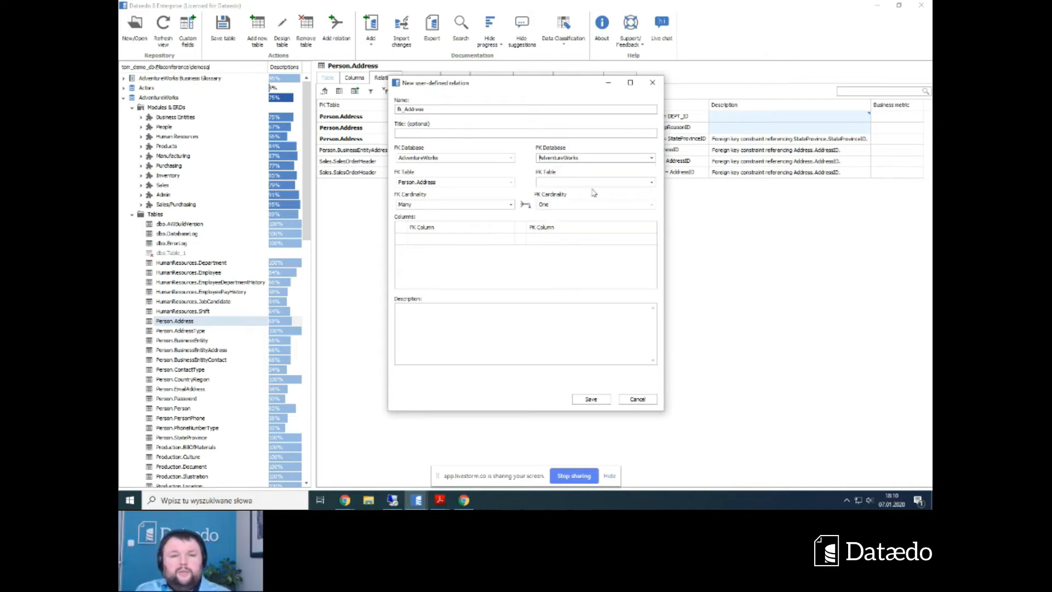
{"action": "left_click", "coordinate": [652, 182]}
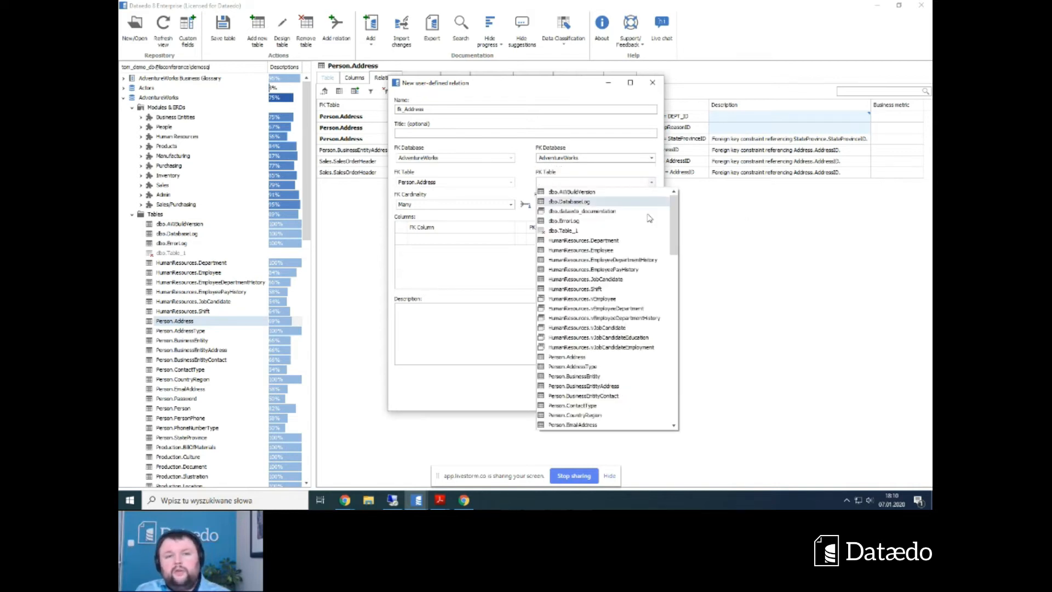
{"action": "scroll", "coordinate": [643, 245], "scroll_direction": "down", "scroll_amount": 1}
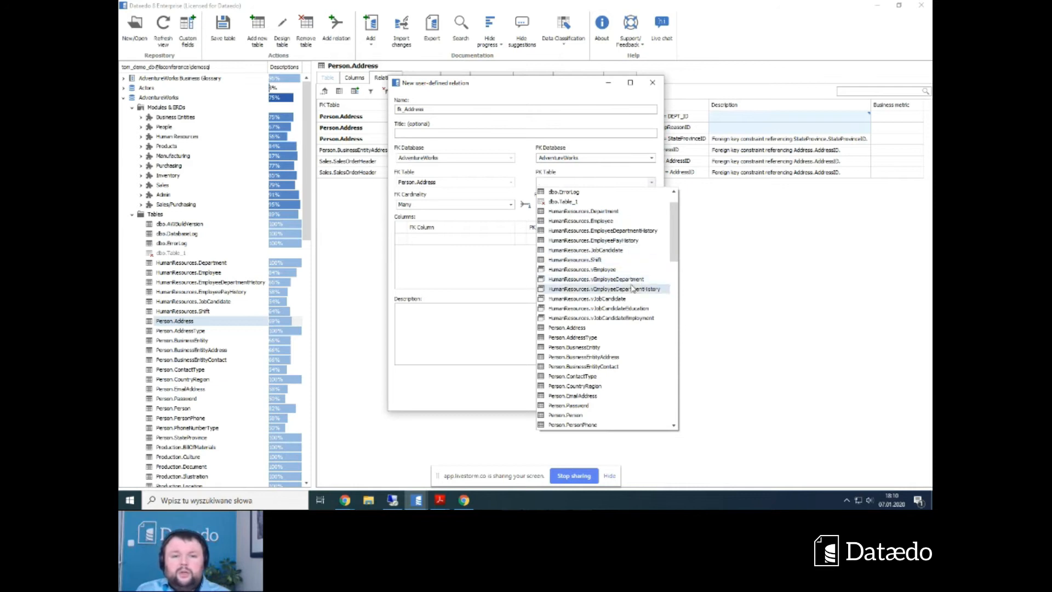
{"action": "scroll", "coordinate": [581, 334], "scroll_direction": "down", "scroll_amount": 3}
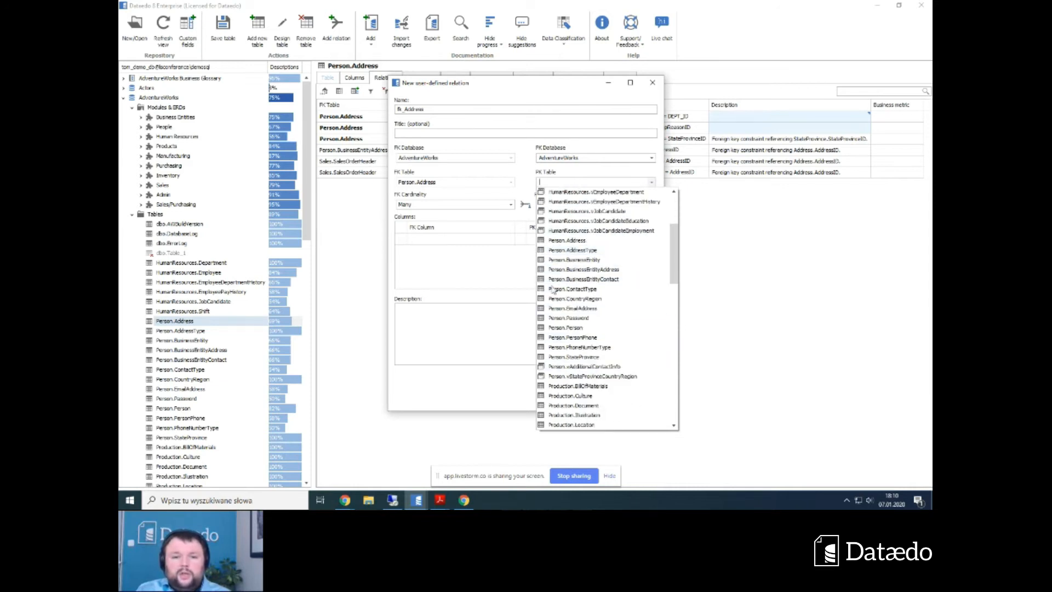
{"action": "left_click", "coordinate": [576, 289]}
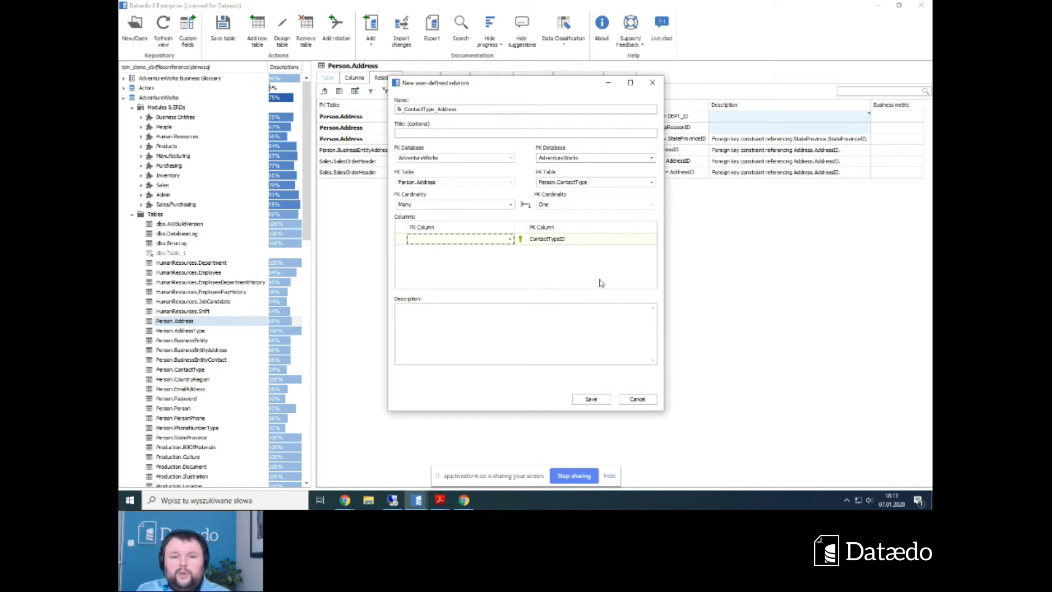
{"action": "left_click", "coordinate": [638, 400]}
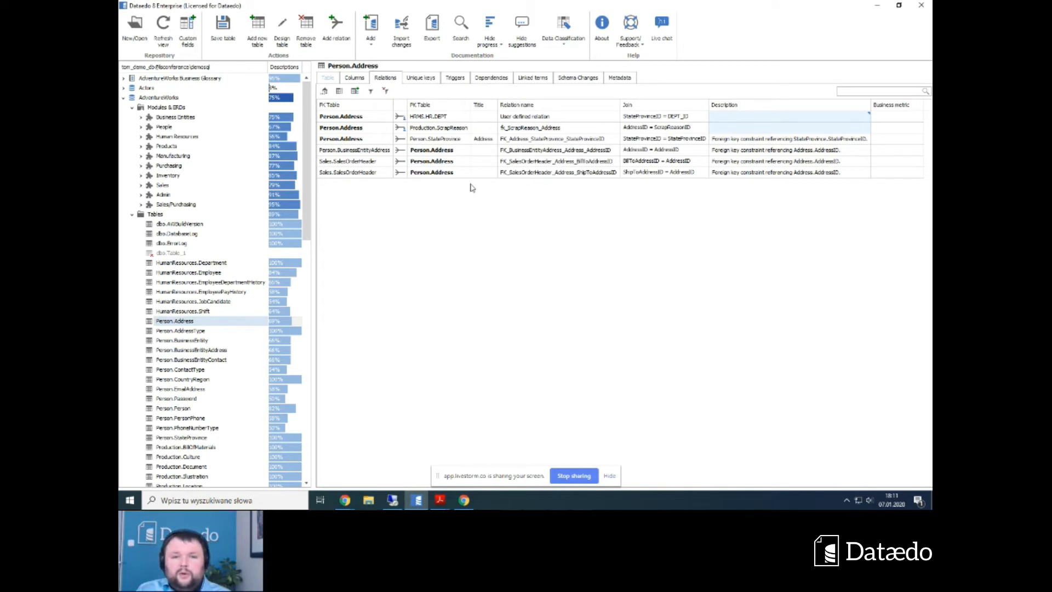
Compare the relation types of Person.Address's links to Person.StateProvince and Production.ScrapReason.
{"action": "left_click", "coordinate": [399, 140]}
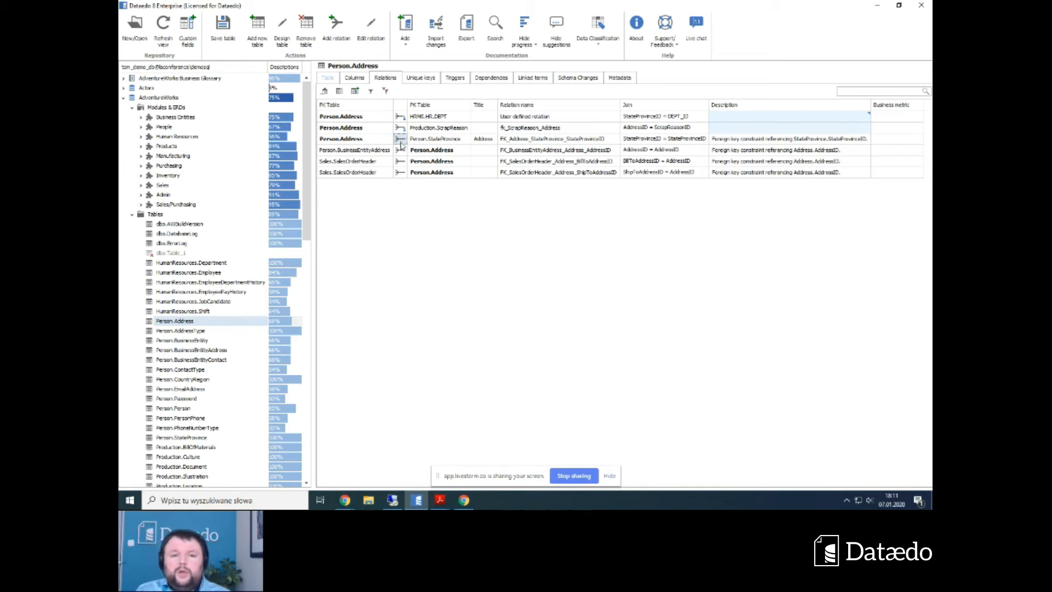
{"action": "mouse_move", "coordinate": [402, 144]}
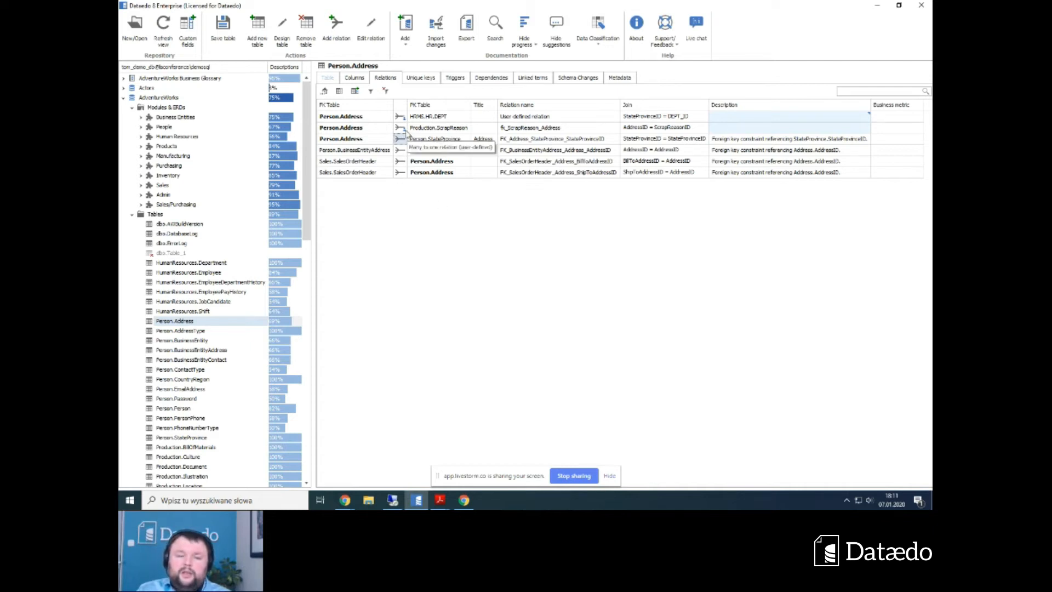
{"action": "left_click", "coordinate": [406, 132]}
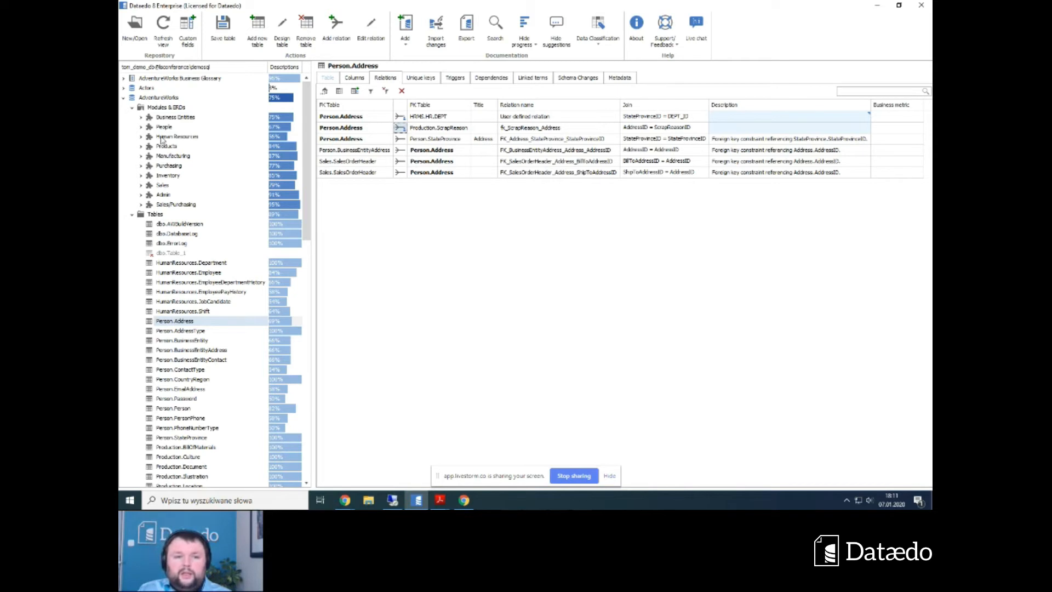
Open the entity relationship diagram of the AdventureWorks People module and examine its tables and relations.
{"action": "left_click", "coordinate": [165, 128]}
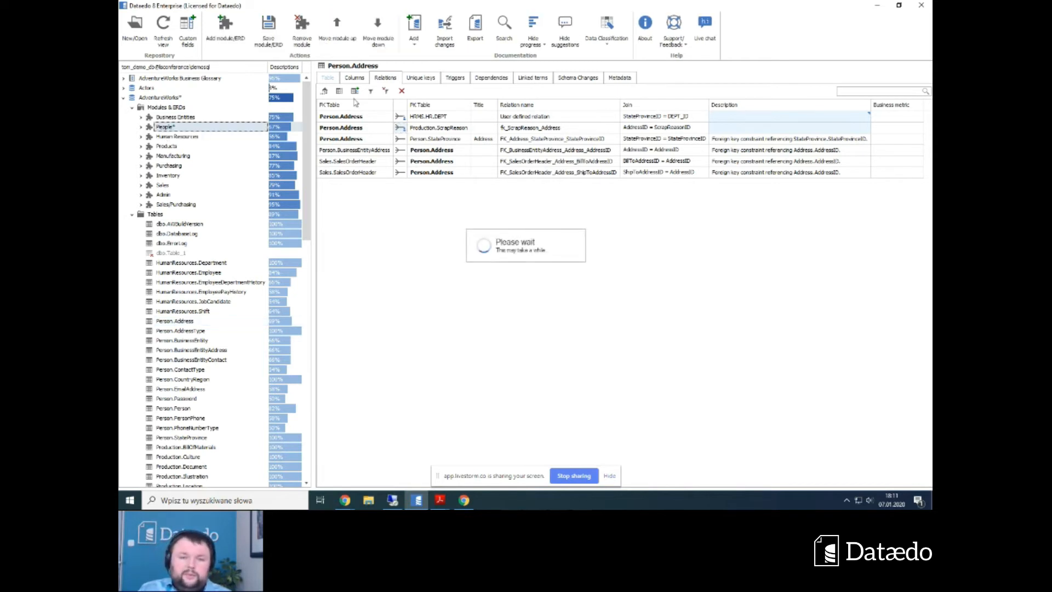
{"action": "left_click", "coordinate": [353, 79]}
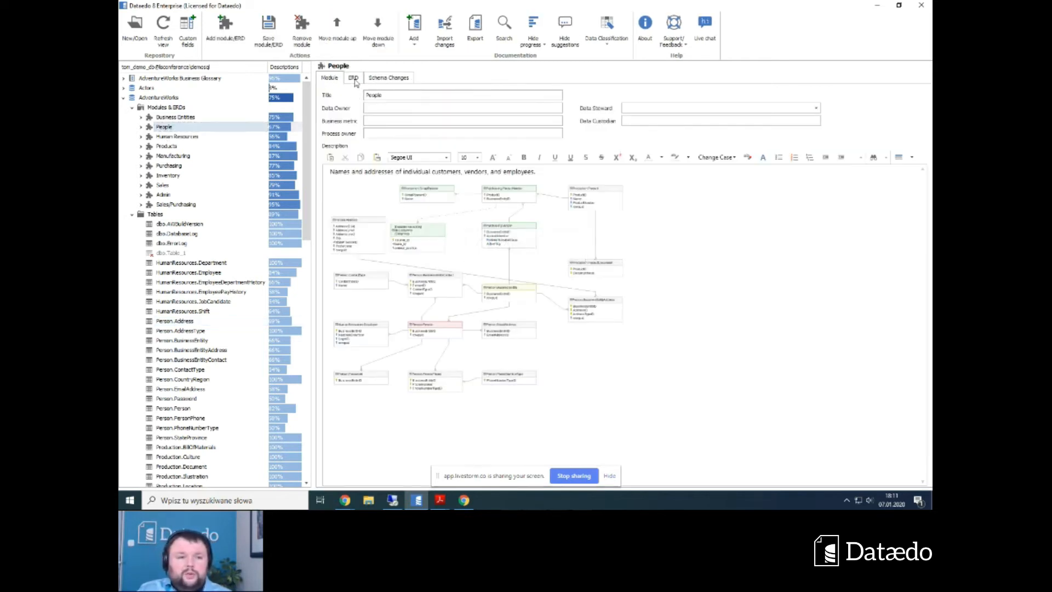
{"action": "left_click", "coordinate": [515, 235]}
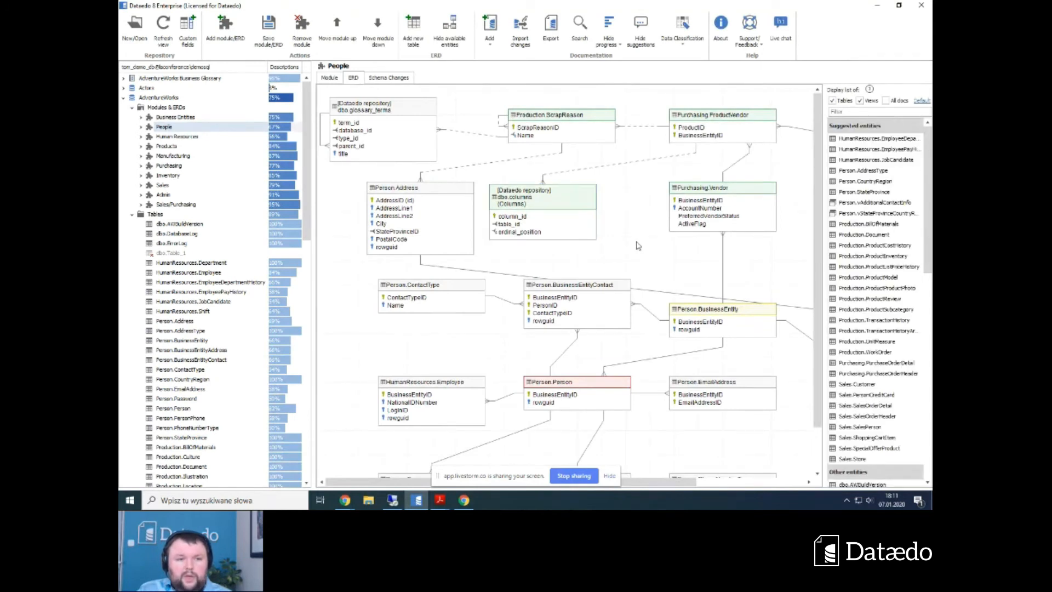
{"action": "mouse_move", "coordinate": [725, 269]}
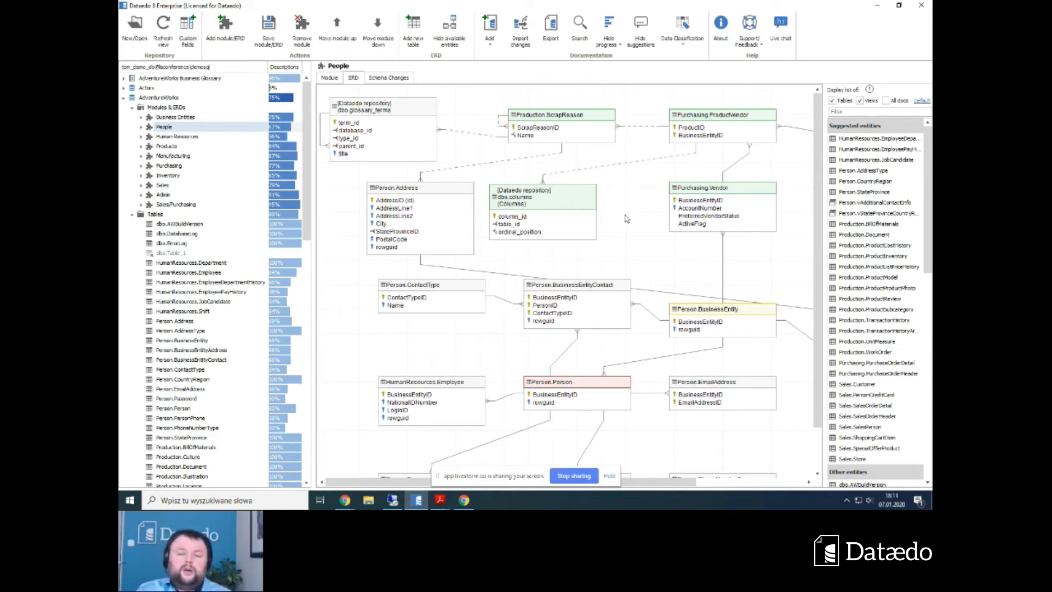
Switch to the exported HTML data dictionary in Chrome and open the People page under the AdventureWorks modules.
{"action": "left_click", "coordinate": [464, 501]}
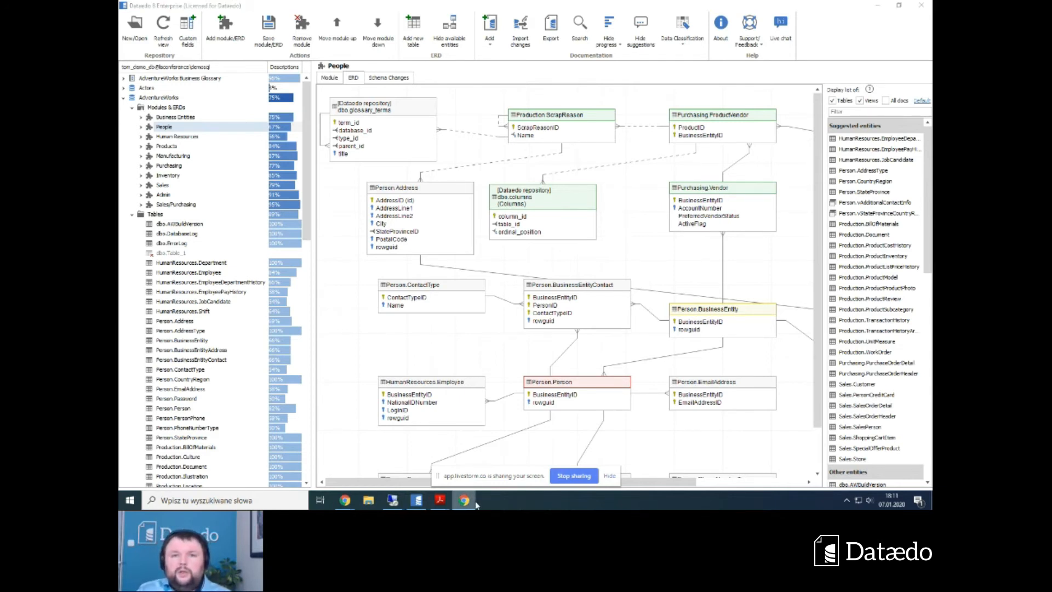
{"action": "left_click", "coordinate": [467, 502]}
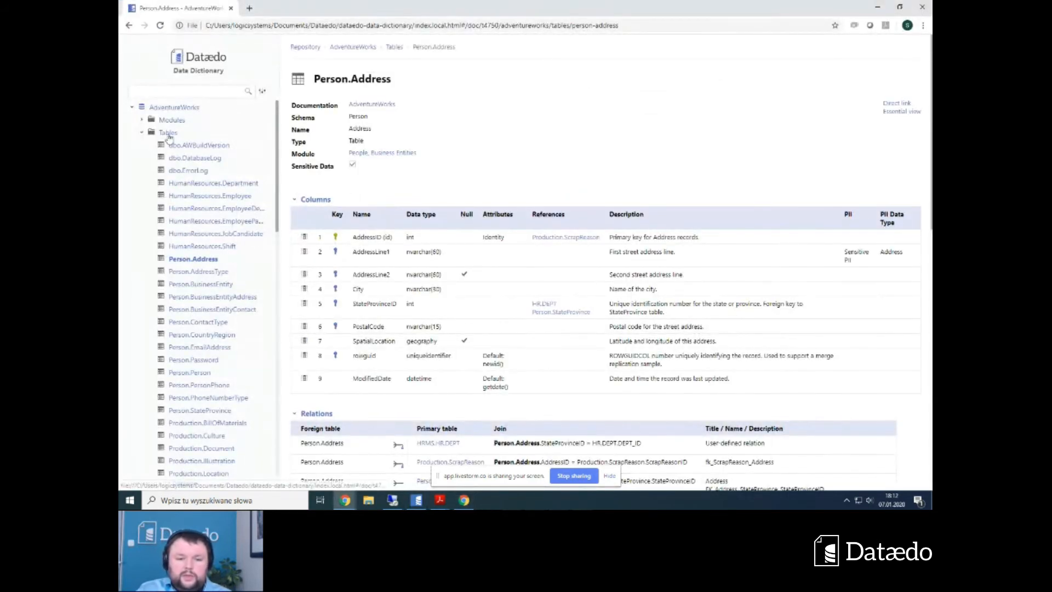
{"action": "left_click", "coordinate": [142, 120]}
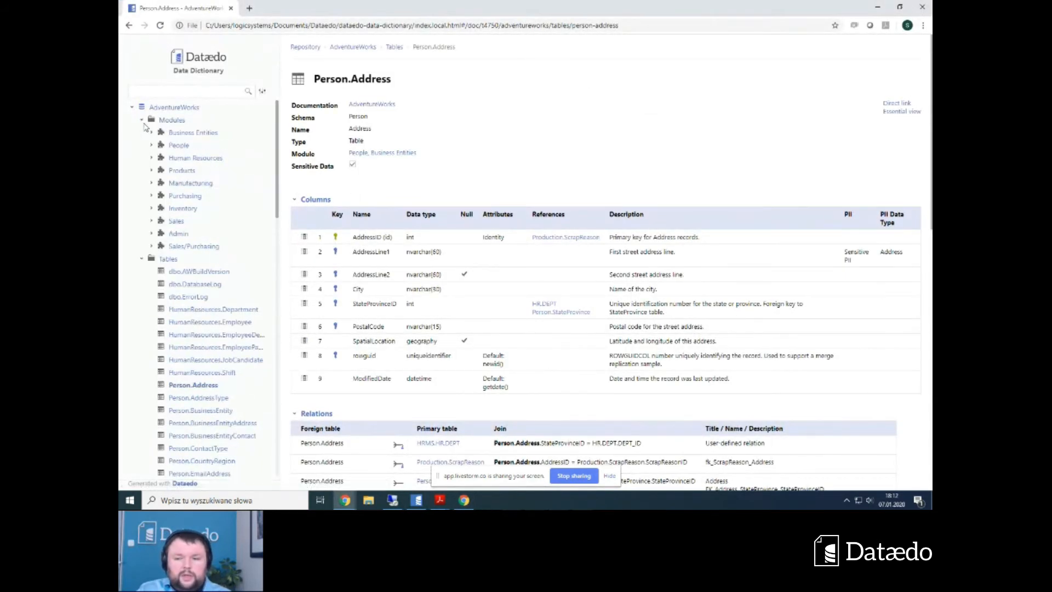
{"action": "left_click", "coordinate": [178, 145]}
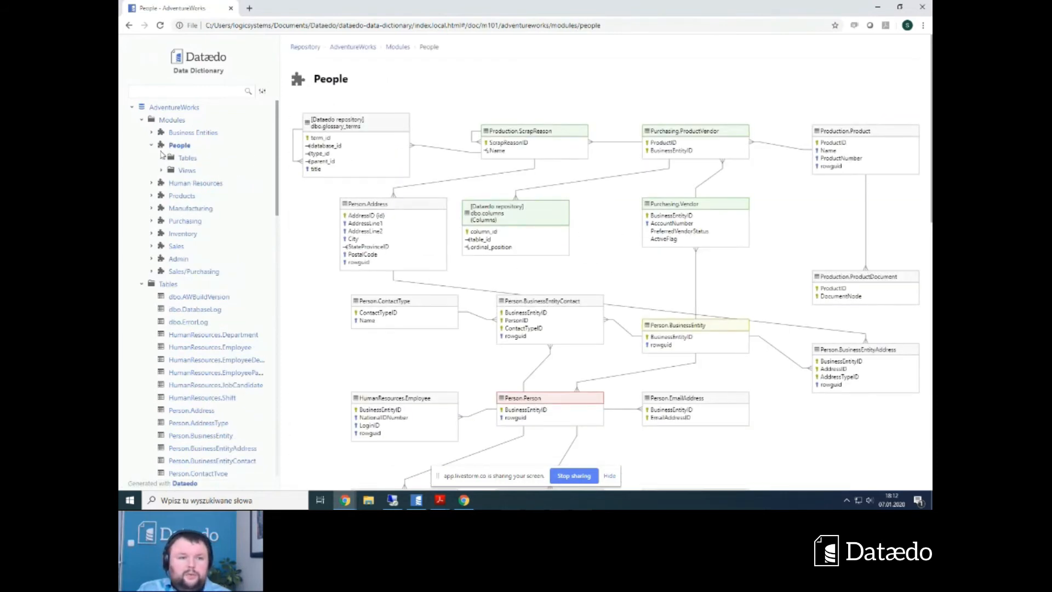
Examine the People diagram, open its dbo.columns table page and follow that table's link to the Schema and Metadata module.
{"action": "scroll", "coordinate": [465, 222], "scroll_direction": "down", "scroll_amount": 5}
{"action": "scroll", "coordinate": [469, 227], "scroll_direction": "up", "scroll_amount": 2}
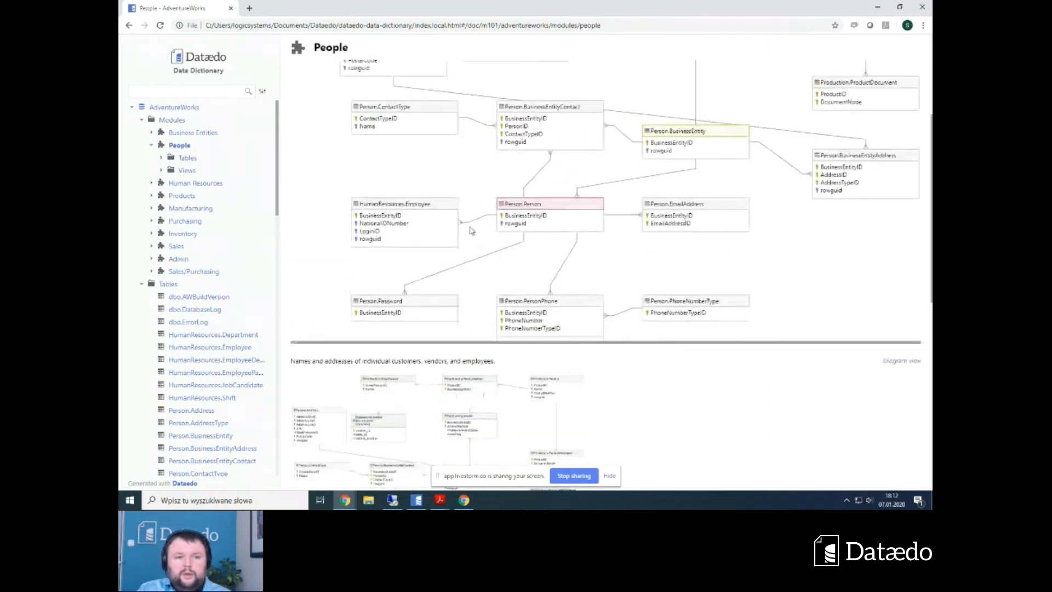
{"action": "scroll", "coordinate": [657, 259], "scroll_direction": "up", "scroll_amount": 2}
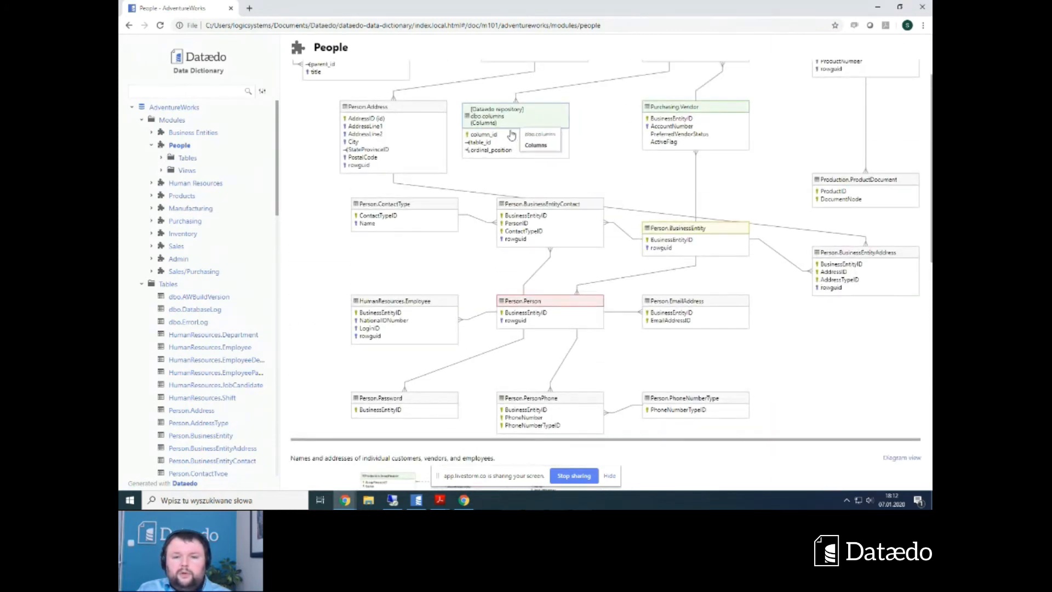
{"action": "left_click", "coordinate": [523, 124]}
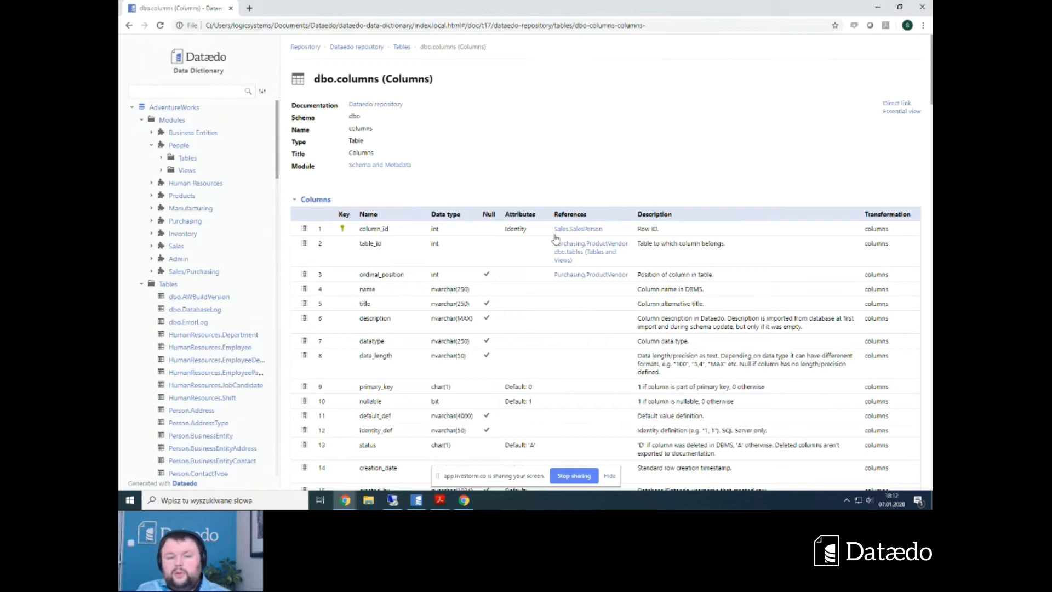
{"action": "left_click", "coordinate": [371, 165]}
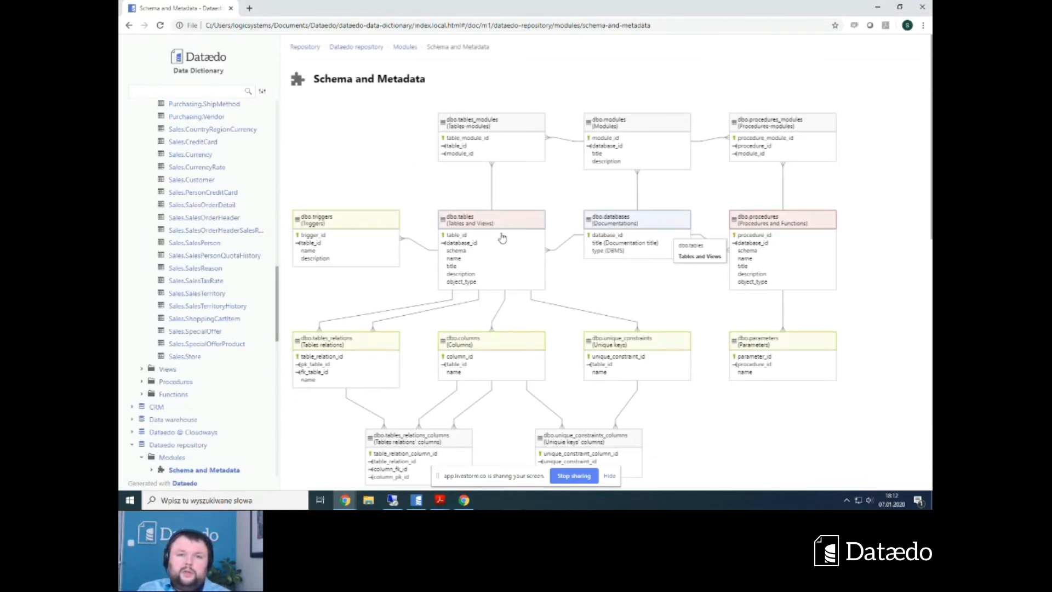
Open the dbo.unique_constraints page from the Schema and Metadata diagram and examine its columns, relations, unique keys, triggers and dependencies.
{"action": "scroll", "coordinate": [548, 241], "scroll_direction": "down", "scroll_amount": 2}
{"action": "left_click", "coordinate": [647, 180]}
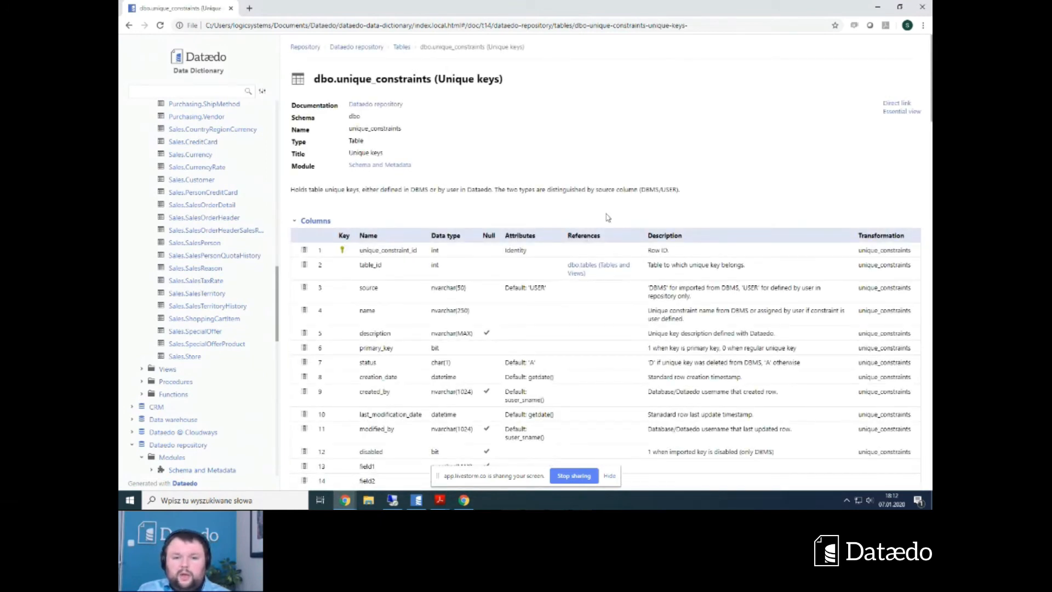
{"action": "scroll", "coordinate": [619, 240], "scroll_direction": "down", "scroll_amount": 4}
{"action": "scroll", "coordinate": [618, 238], "scroll_direction": "down", "scroll_amount": 15}
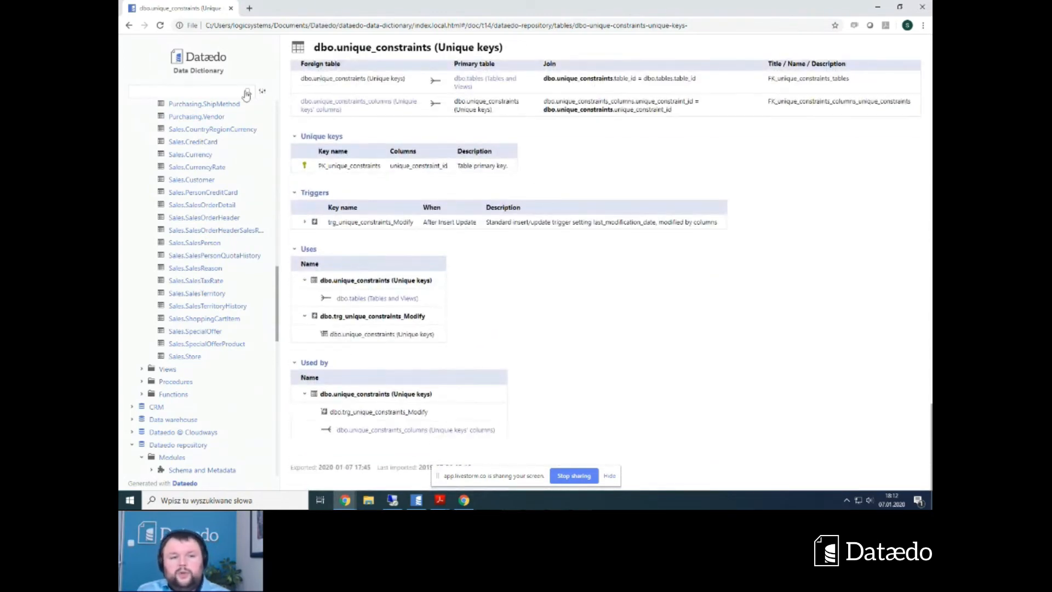
{"action": "scroll", "coordinate": [337, 100], "scroll_direction": "up", "scroll_amount": 1}
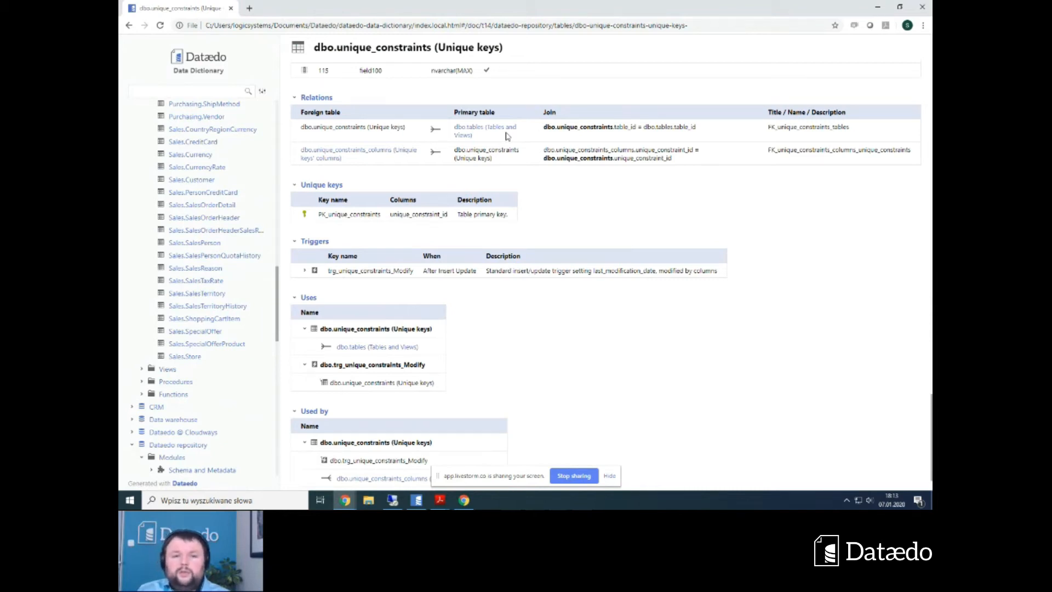
{"action": "scroll", "coordinate": [208, 170], "scroll_direction": "up", "scroll_amount": 1}
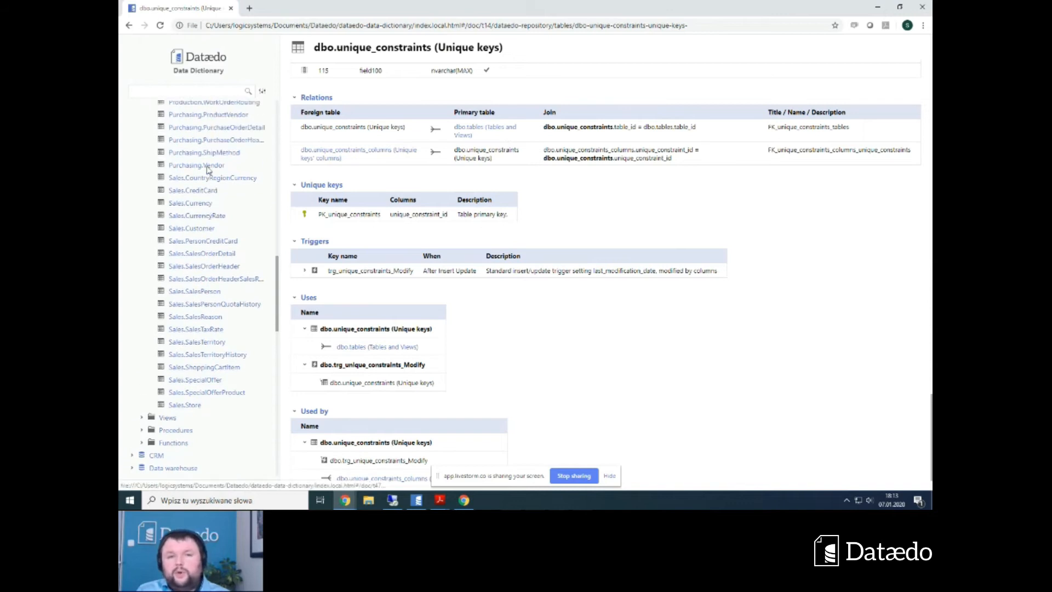
Switch back to Dataedo and examine the dbo.glossary_terms table and its relations in the People diagram.
{"action": "left_click", "coordinate": [418, 500]}
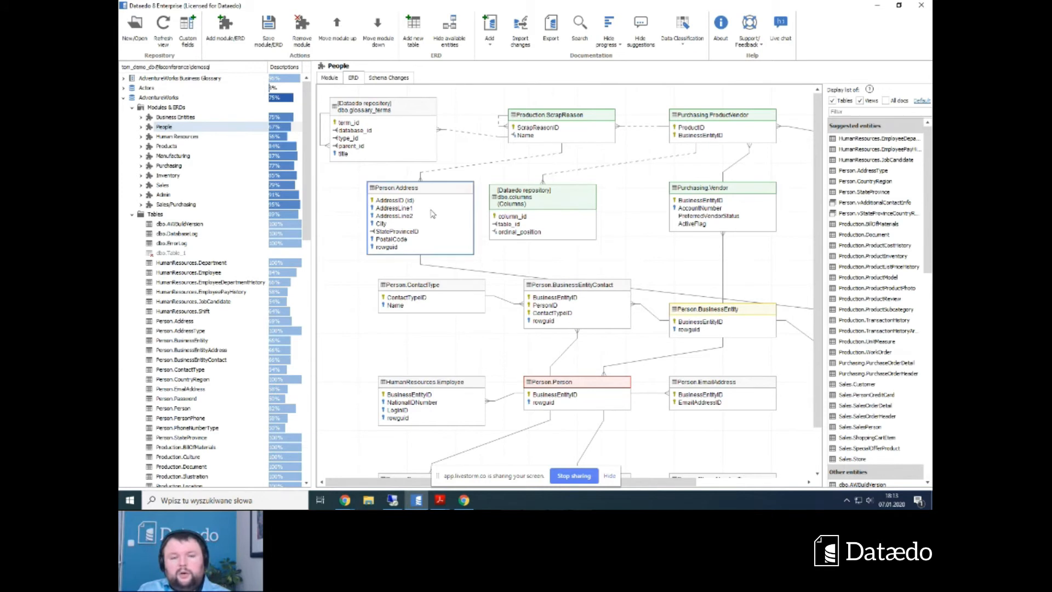
{"action": "mouse_move", "coordinate": [568, 279]}
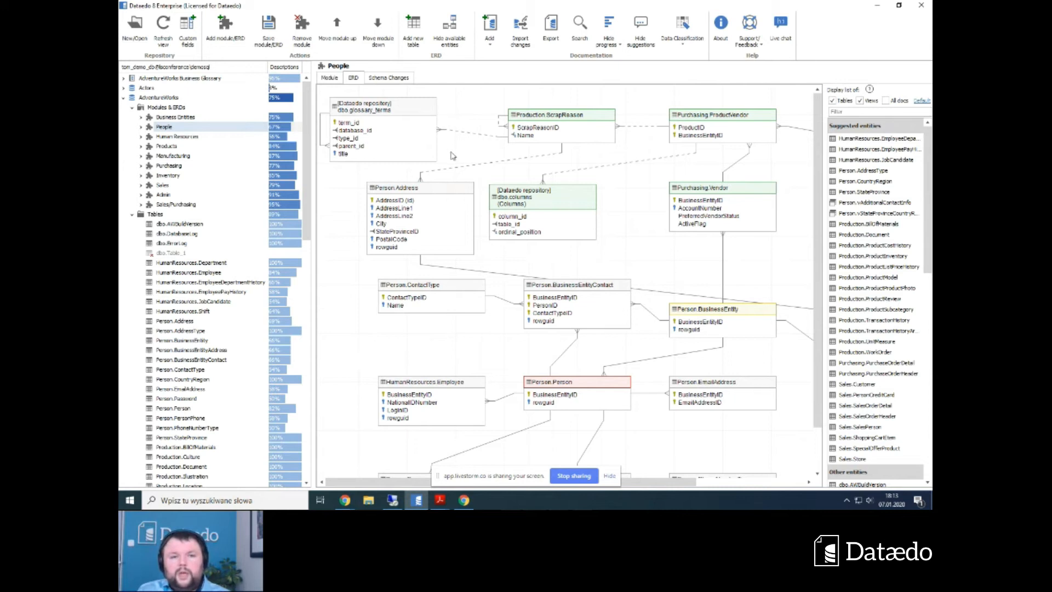
{"action": "left_click", "coordinate": [430, 156]}
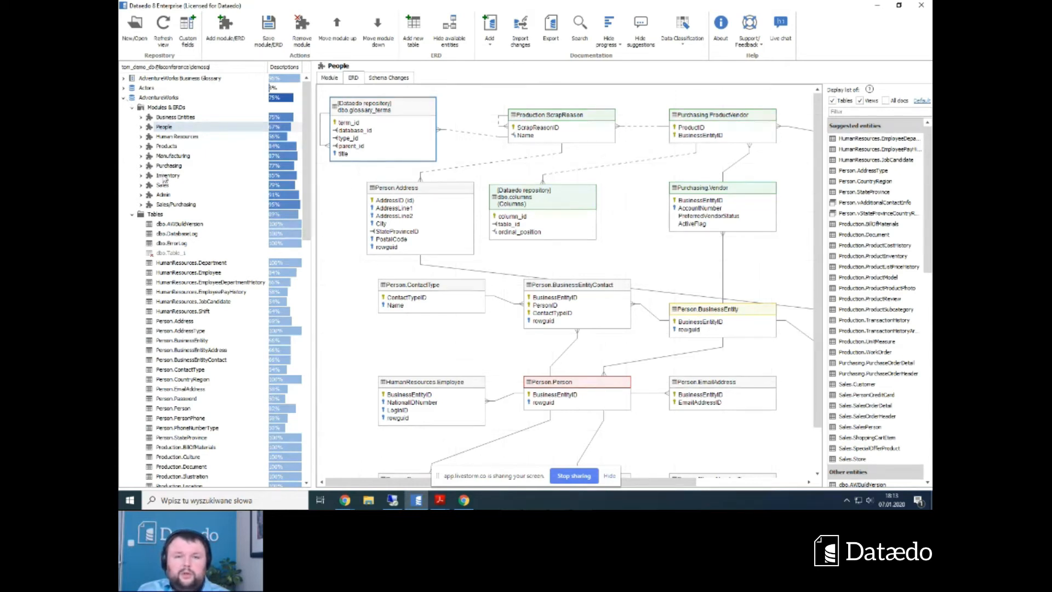
Open the AdventureWorks Person.Address table and examine its column list, including descriptions and custom fields such as Data Owner and Sensitive Data.
{"action": "left_click", "coordinate": [188, 322]}
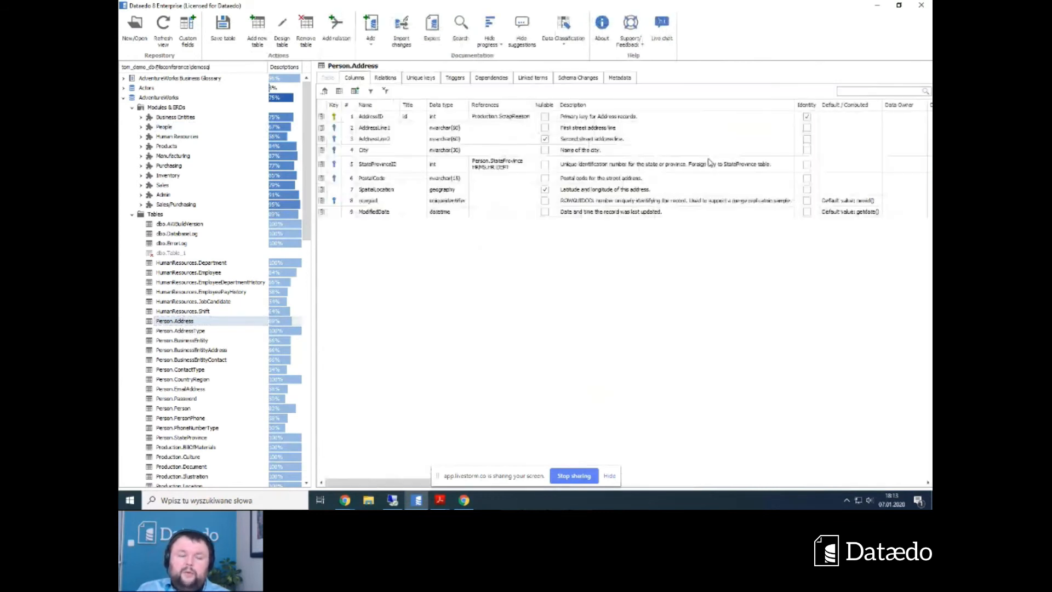
{"action": "left_click", "coordinate": [609, 476]}
{"action": "left_click_drag", "start_coordinate": [529, 482], "coordinate": [706, 484]}
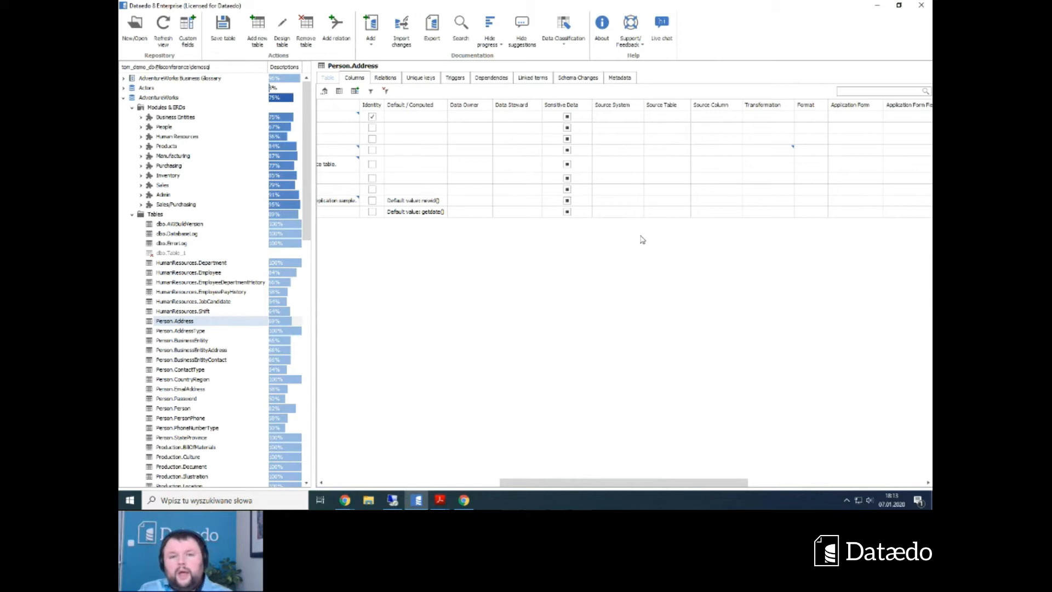
{"action": "left_click_drag", "start_coordinate": [592, 482], "coordinate": [521, 482]}
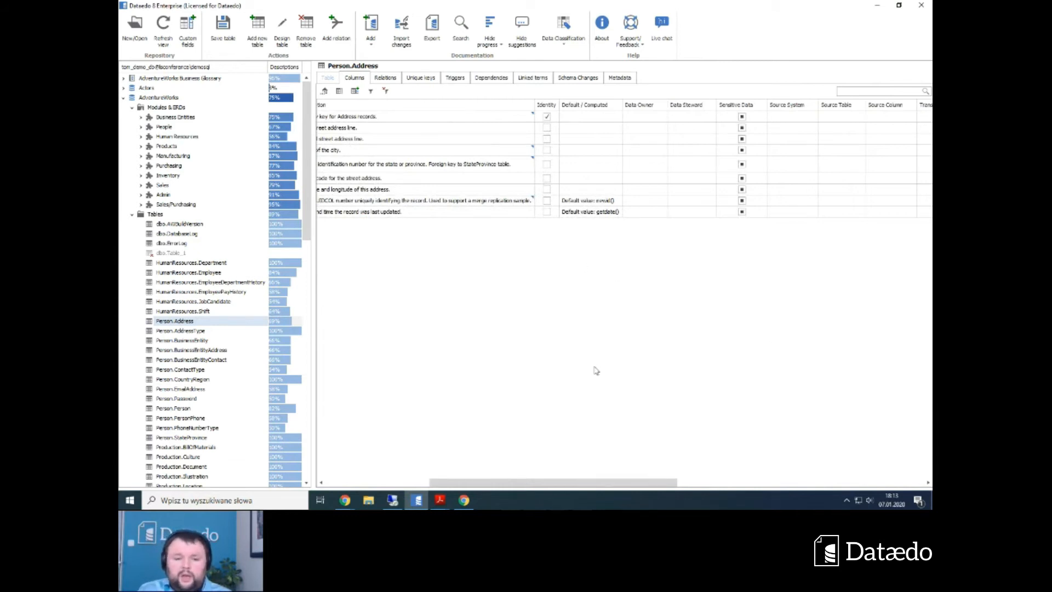
{"action": "left_click_drag", "start_coordinate": [552, 482], "coordinate": [502, 483]}
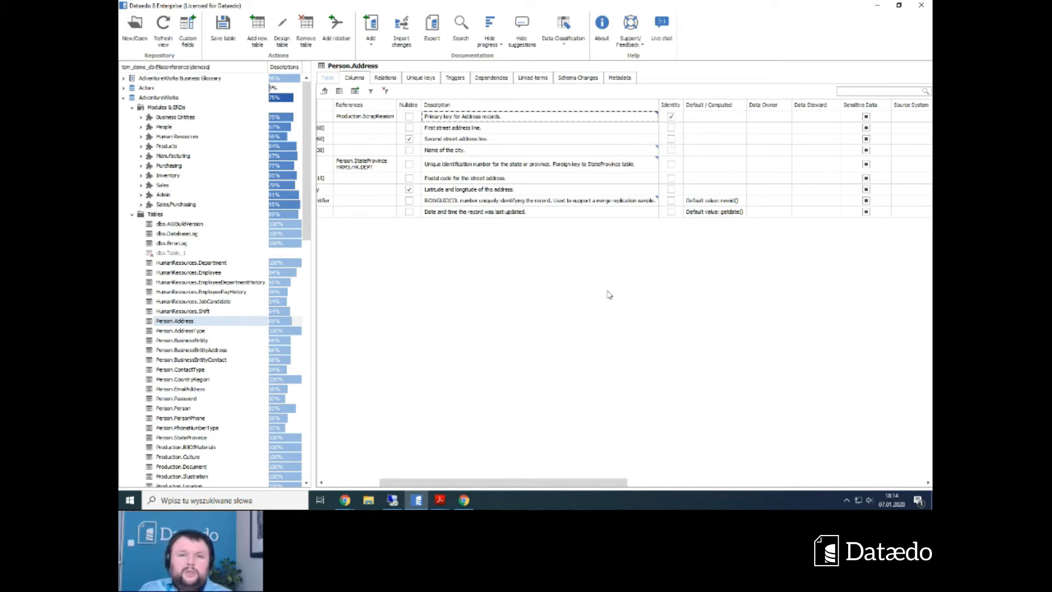
{"action": "left_click_drag", "start_coordinate": [586, 483], "coordinate": [607, 484]}
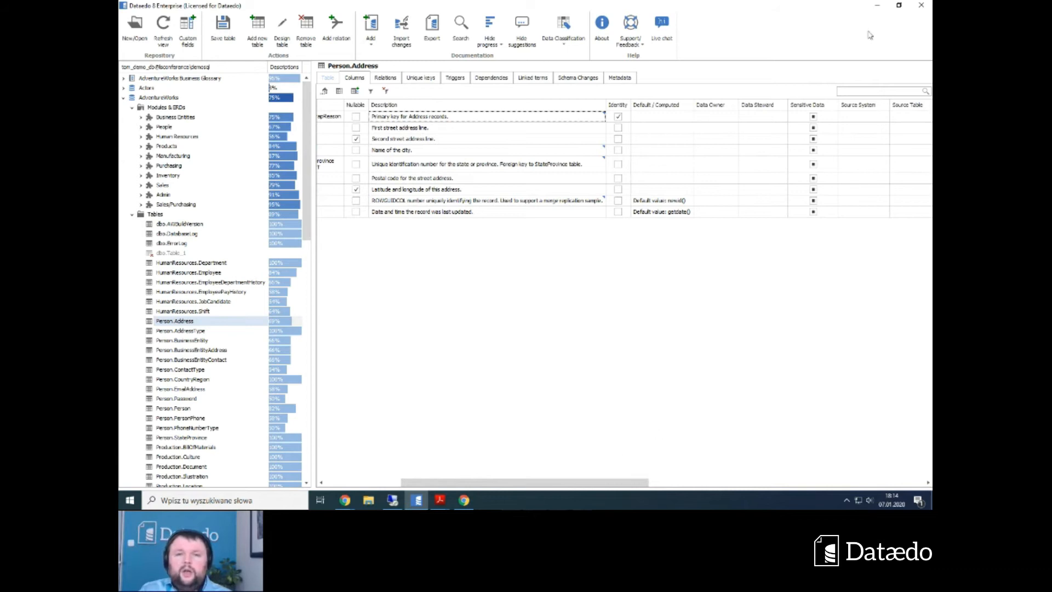
Review the types and object assignments of the repository's custom field definitions, and leave them without saving.
{"action": "left_click_drag", "start_coordinate": [474, 482], "coordinate": [450, 487]}
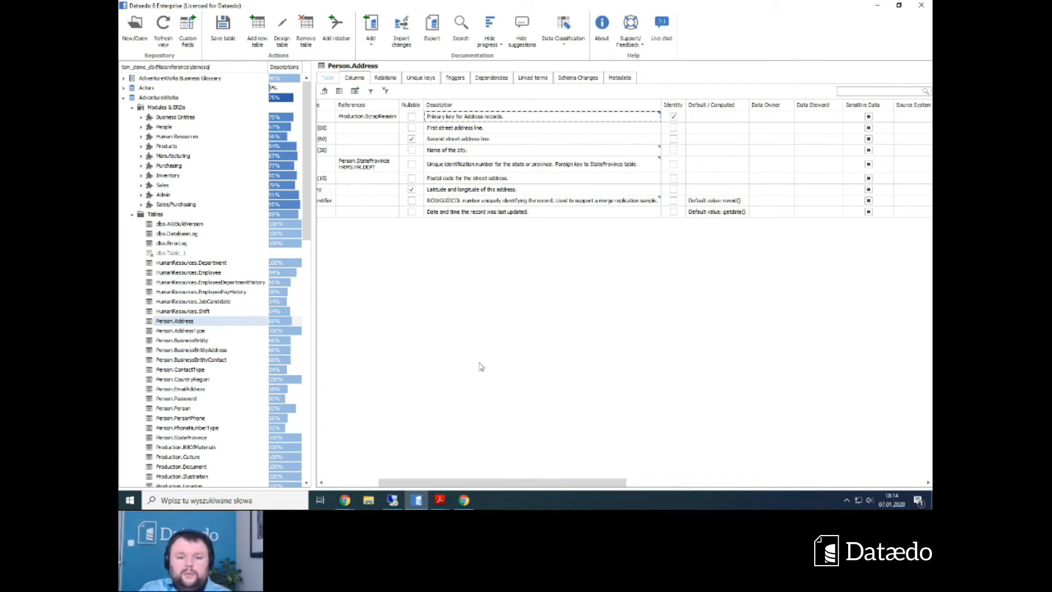
{"action": "left_click", "coordinate": [193, 27]}
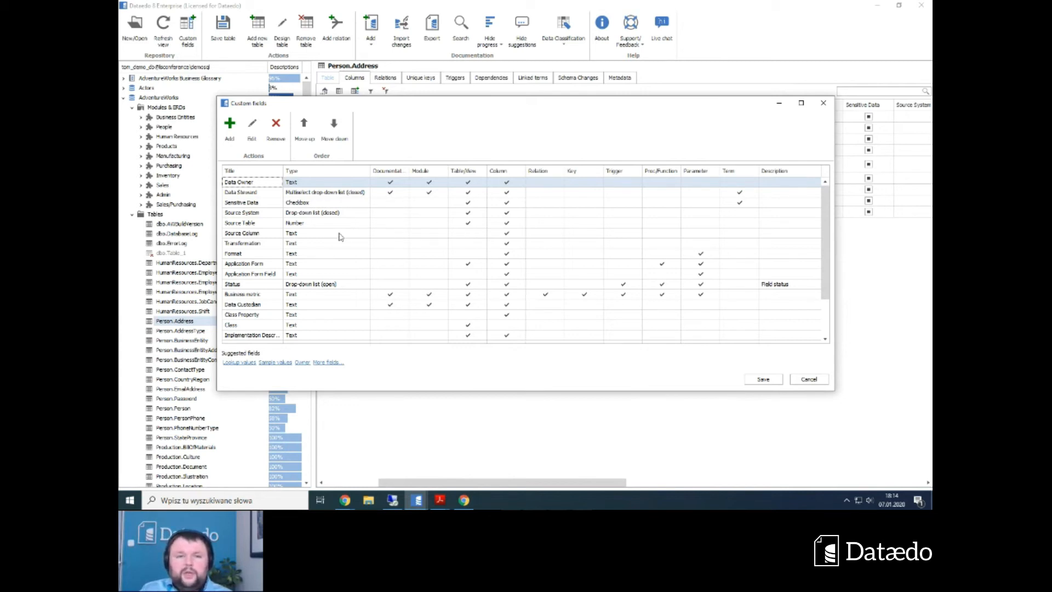
{"action": "left_click", "coordinate": [824, 104]}
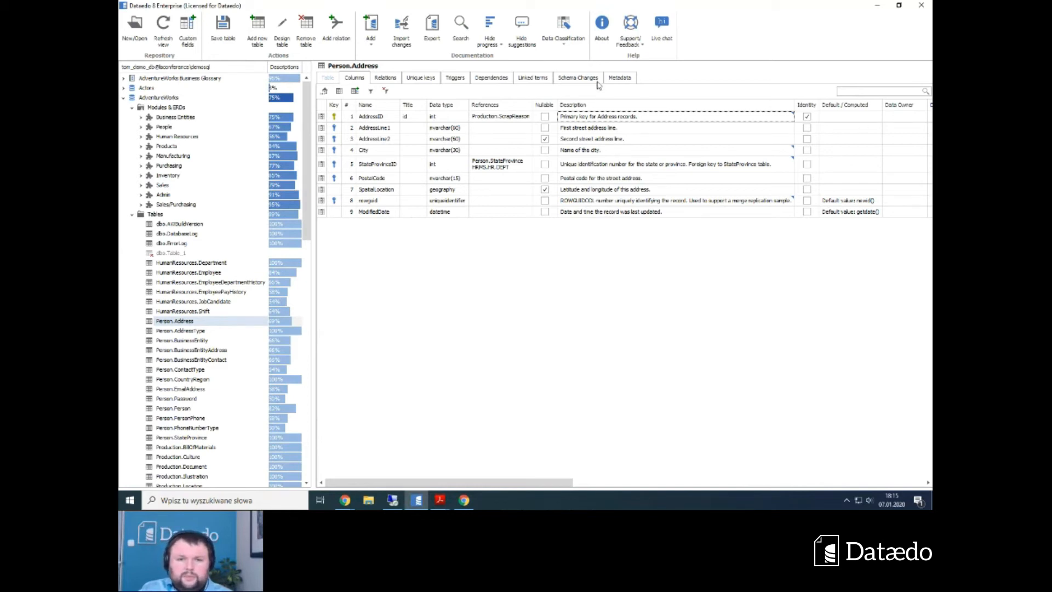
Run the Personally Identifiable Information (PII) data classification, review the proposed labels for the found columns and close it without saving.
{"action": "left_click", "coordinate": [566, 28]}
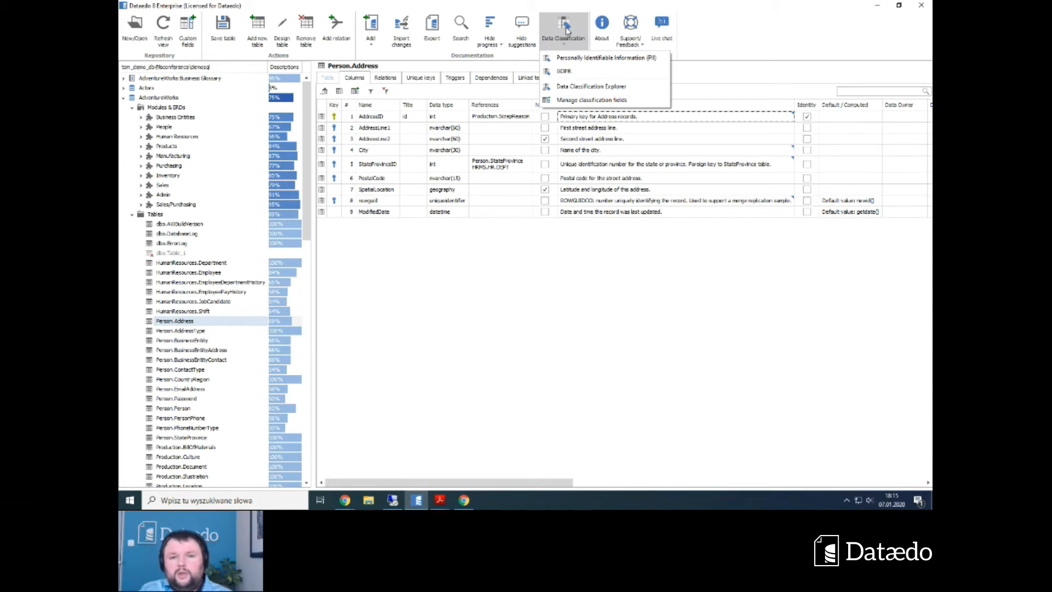
{"action": "left_click", "coordinate": [574, 70]}
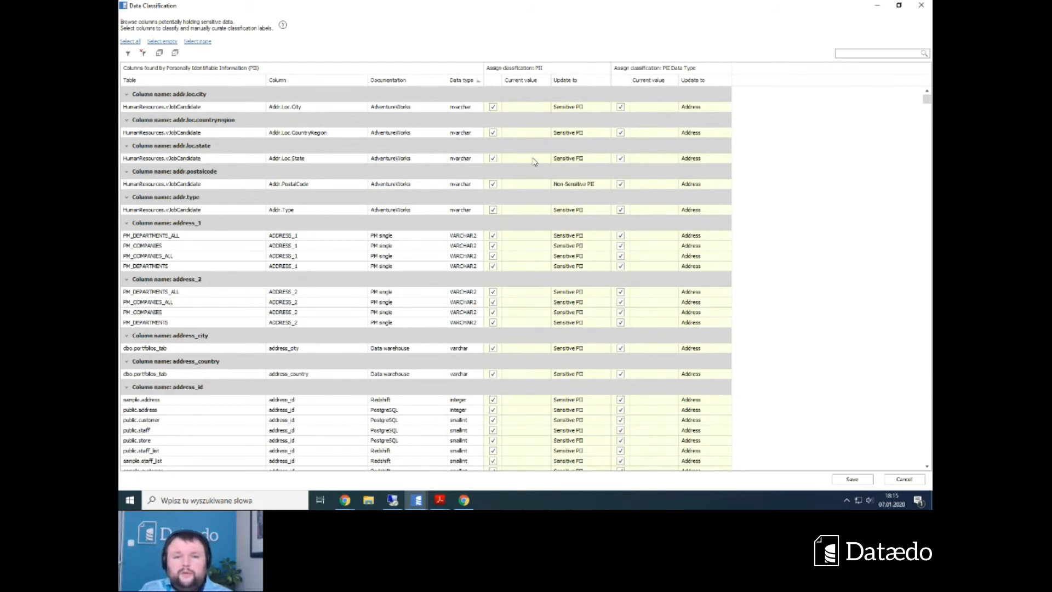
{"action": "scroll", "coordinate": [535, 161], "scroll_direction": "down", "scroll_amount": 5}
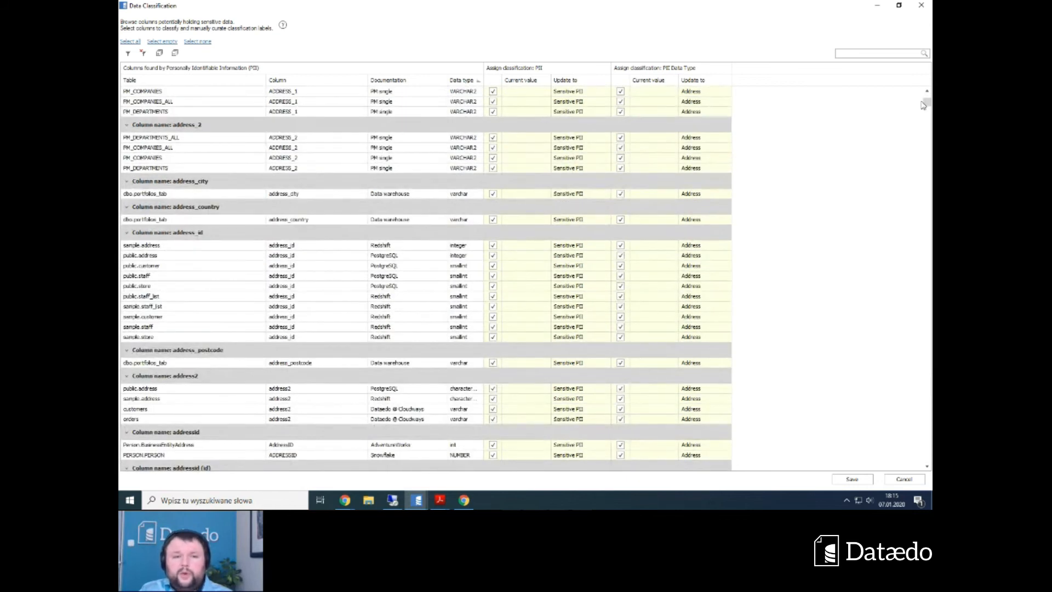
{"action": "left_click_drag", "start_coordinate": [926, 104], "coordinate": [927, 173]}
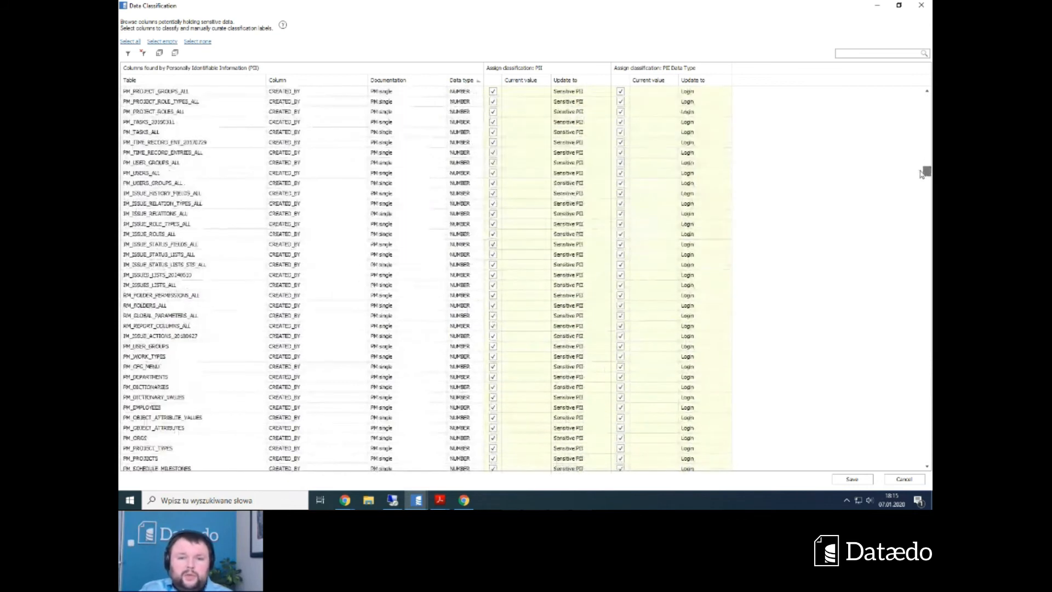
{"action": "scroll", "coordinate": [437, 242], "scroll_direction": "down", "scroll_amount": 2}
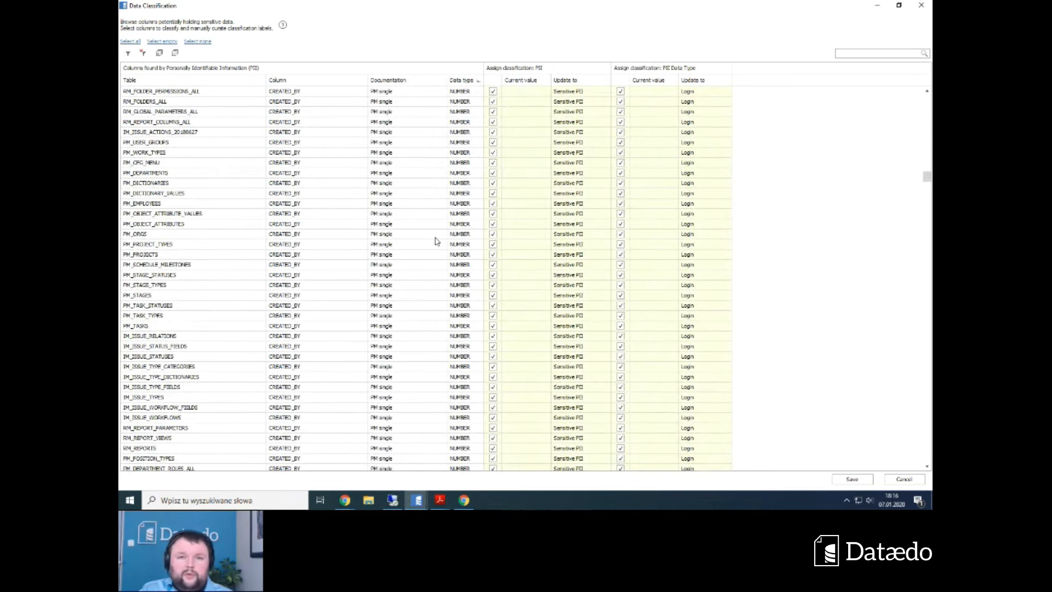
{"action": "scroll", "coordinate": [436, 242], "scroll_direction": "up", "scroll_amount": 6}
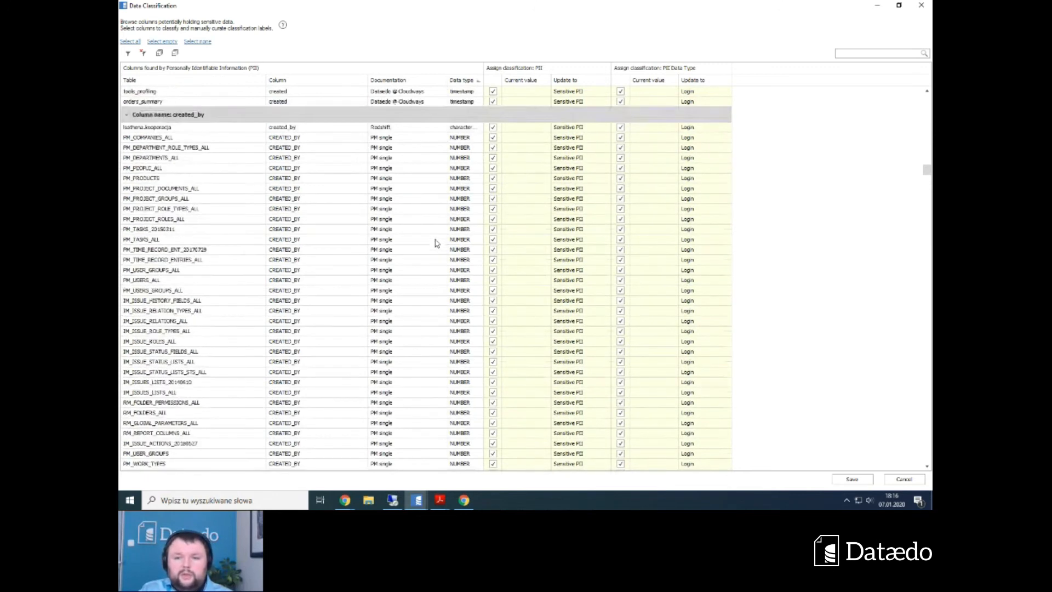
{"action": "scroll", "coordinate": [584, 219], "scroll_direction": "up", "scroll_amount": 10}
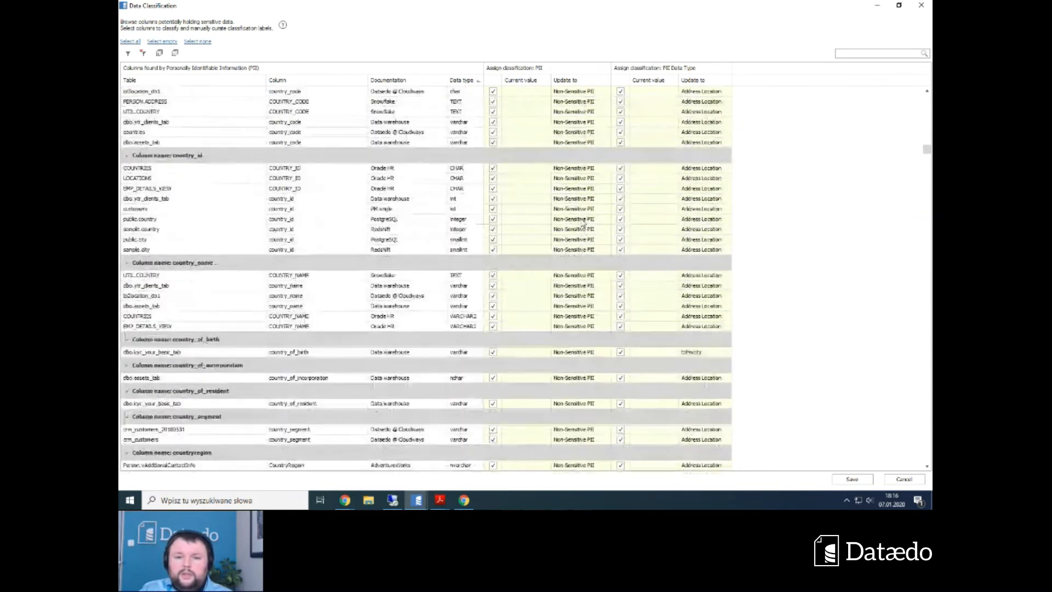
{"action": "scroll", "coordinate": [579, 194], "scroll_direction": "up", "scroll_amount": 10}
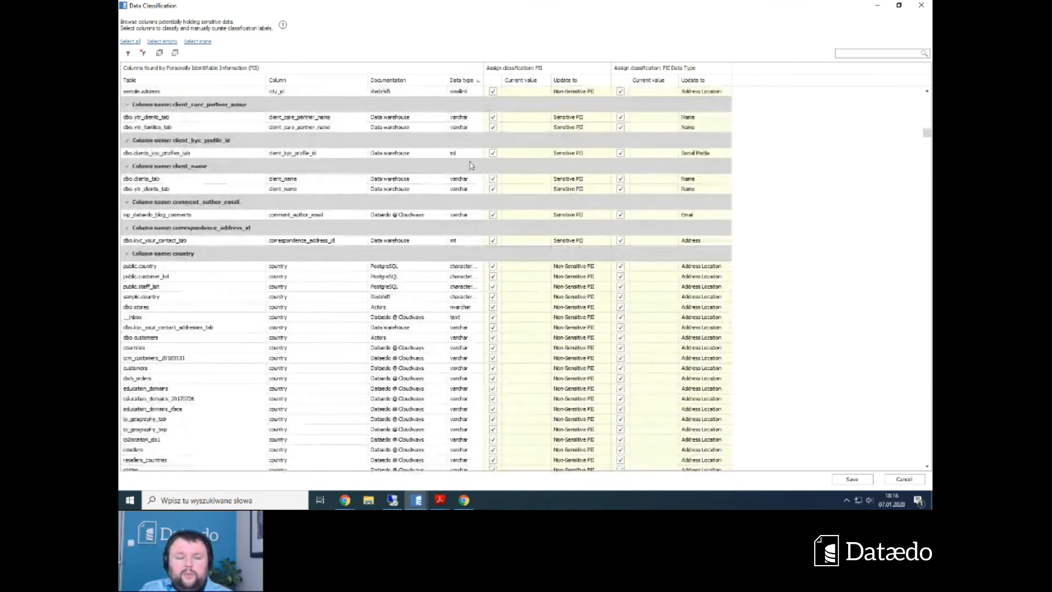
{"action": "scroll", "coordinate": [630, 181], "scroll_direction": "up", "scroll_amount": 10}
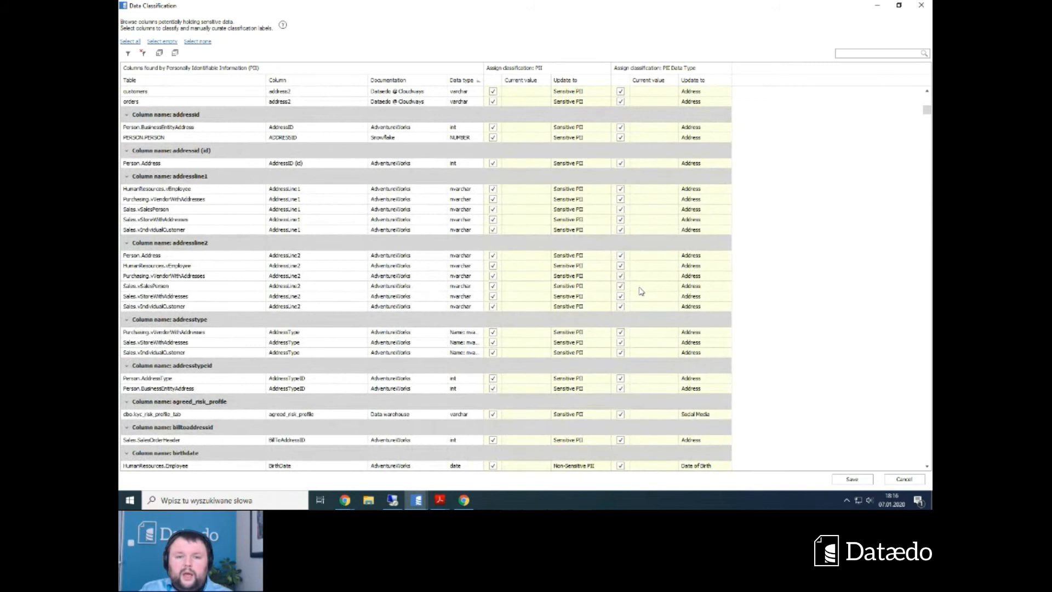
{"action": "scroll", "coordinate": [641, 291], "scroll_direction": "up", "scroll_amount": 8}
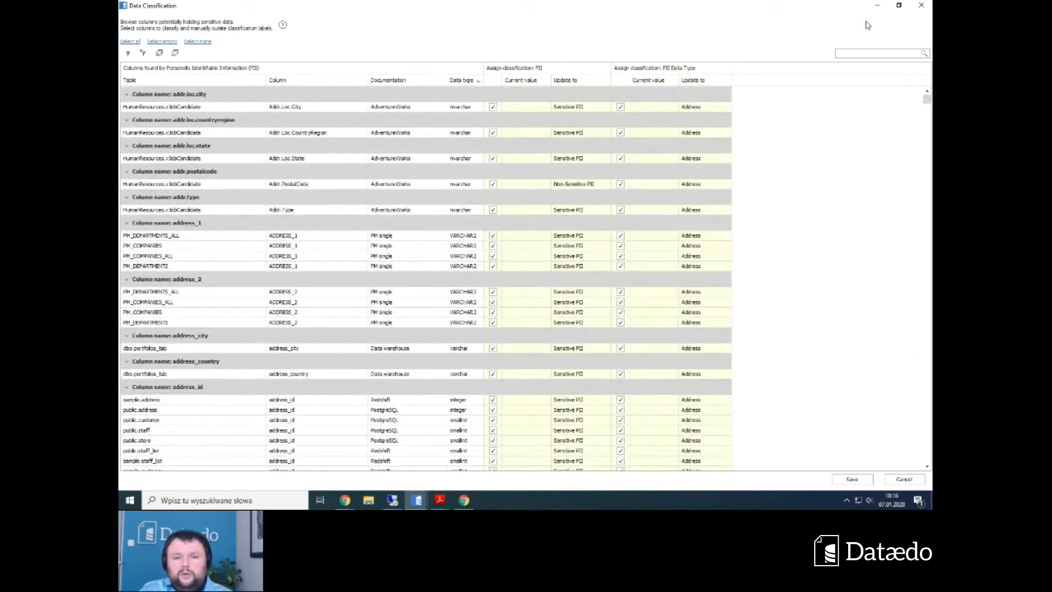
{"action": "left_click", "coordinate": [920, 6]}
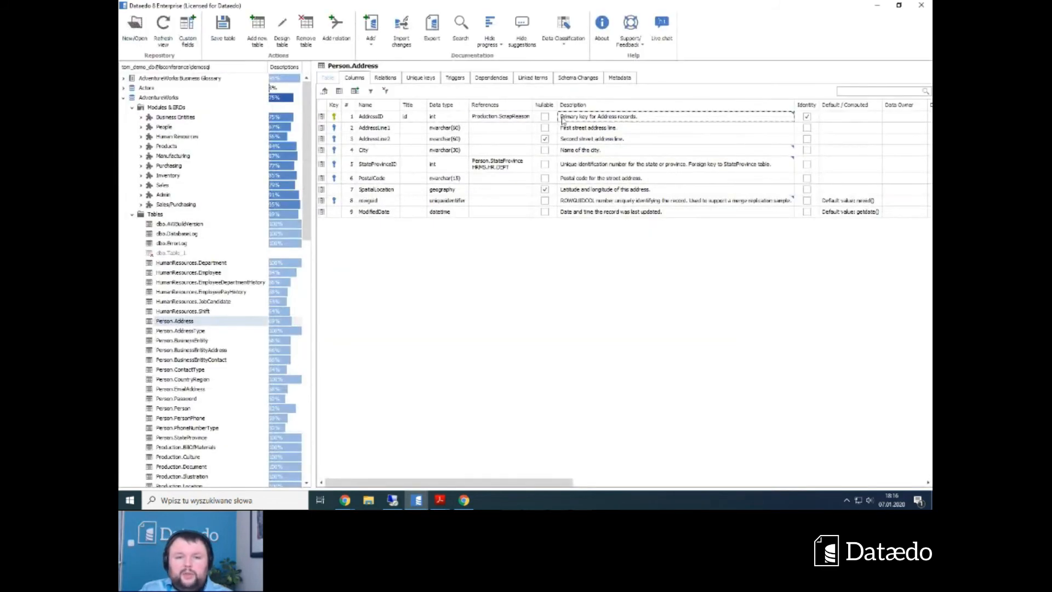
Check the PII and PII Data Type fields of Person.Address and view the PII options available for AddressLine1.
{"action": "left_click_drag", "start_coordinate": [514, 484], "coordinate": [931, 485]}
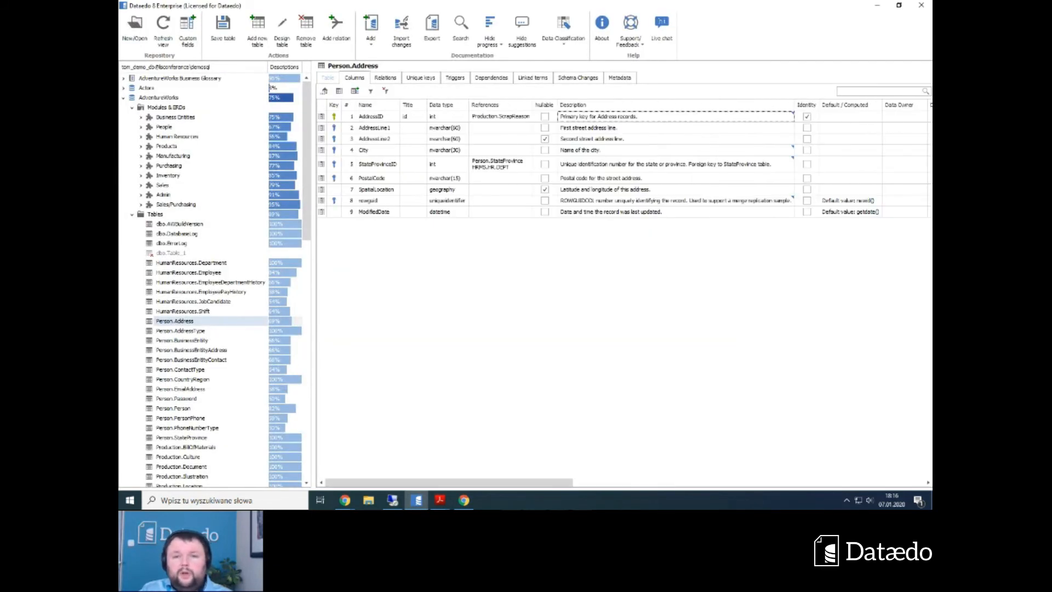
{"action": "left_click_drag", "start_coordinate": [338, 482], "coordinate": [690, 483]}
{"action": "left_click", "coordinate": [869, 130]}
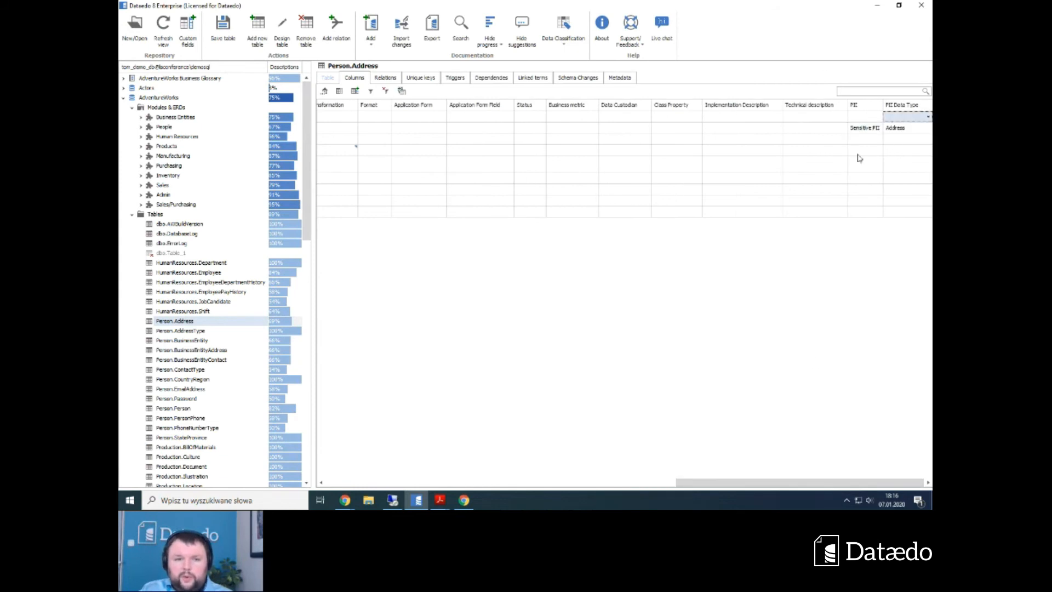
{"action": "left_click", "coordinate": [879, 128]}
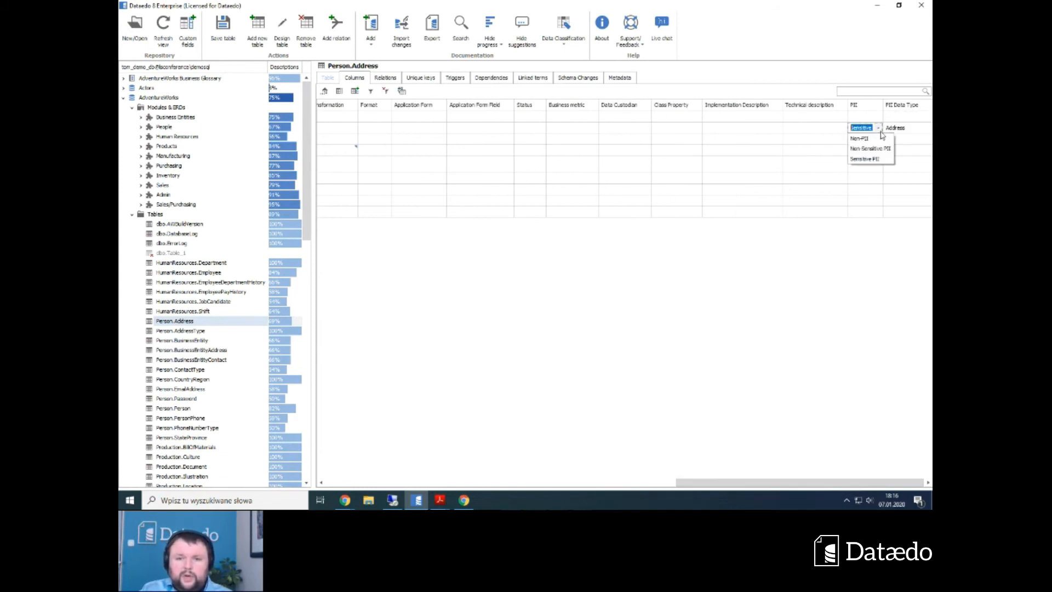
{"action": "left_click", "coordinate": [815, 277]}
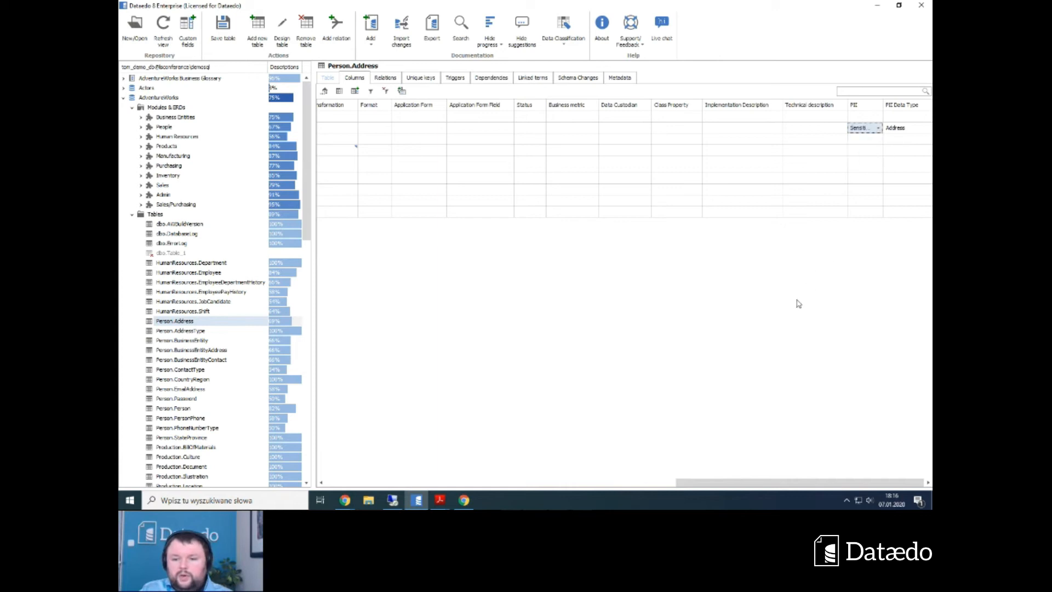
{"action": "left_click_drag", "start_coordinate": [710, 483], "coordinate": [355, 496]}
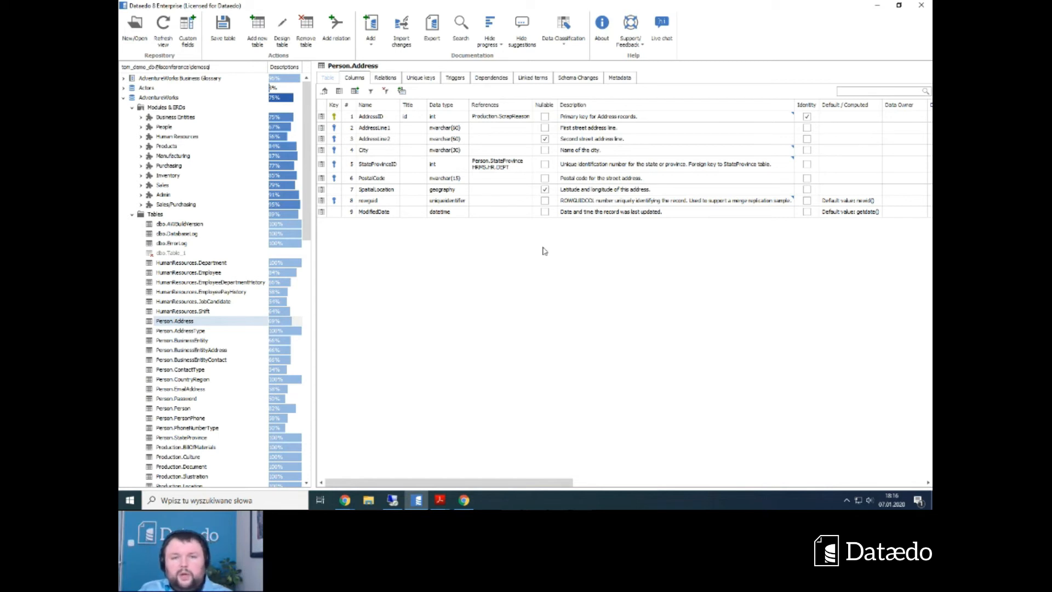
Collapse the AdventureWorks documentation, add a manual database to the repository with its default name and expand its folders.
{"action": "left_click", "coordinate": [124, 101]}
{"action": "left_click", "coordinate": [124, 99]}
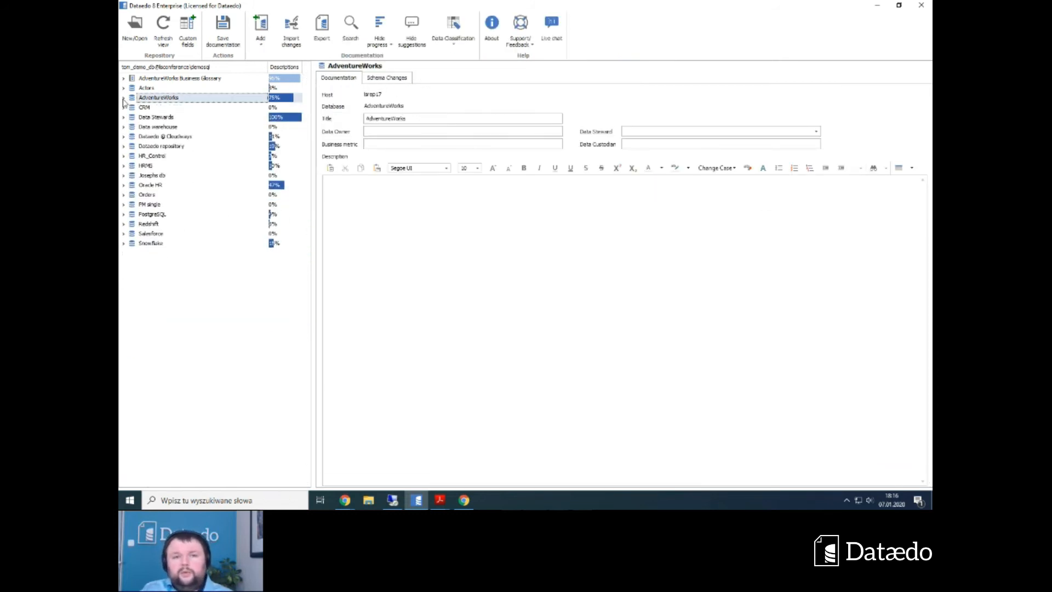
{"action": "right_click", "coordinate": [170, 284]}
{"action": "mouse_move", "coordinate": [192, 287]}
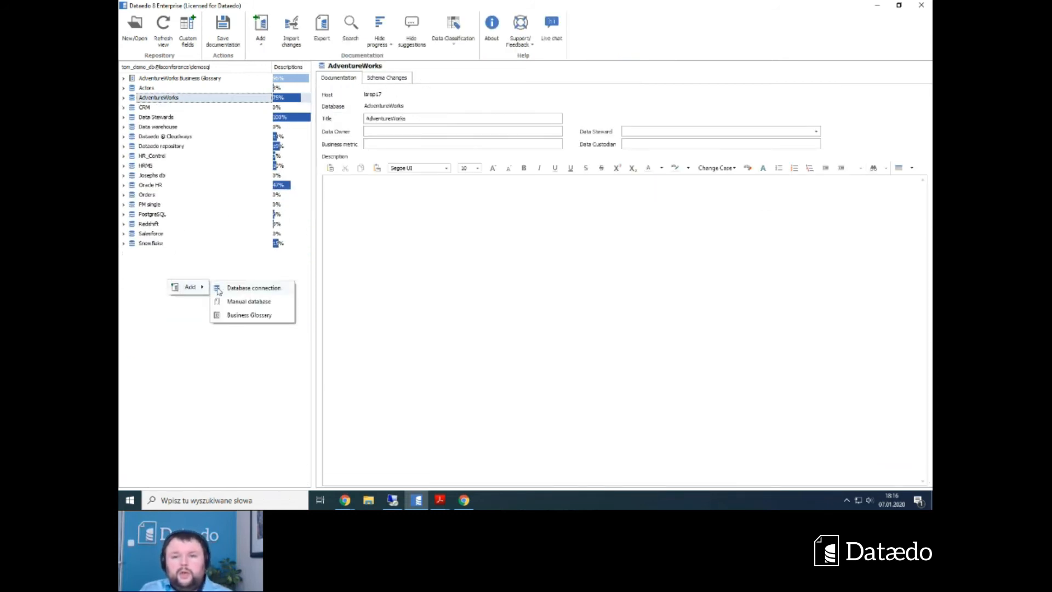
{"action": "left_click", "coordinate": [237, 301]}
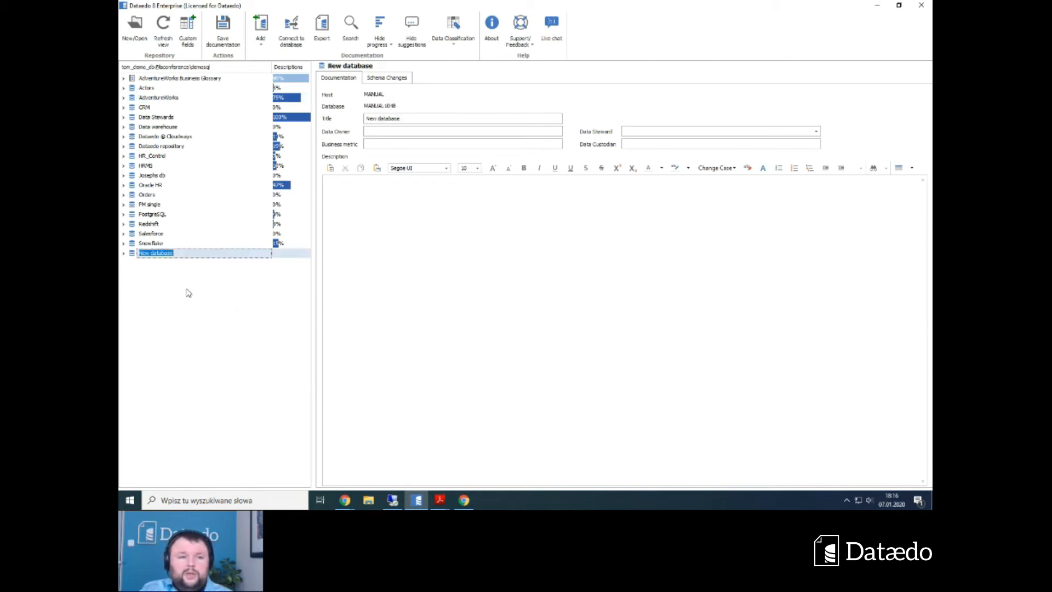
{"action": "key", "text": "Return"}
{"action": "left_click", "coordinate": [124, 253]}
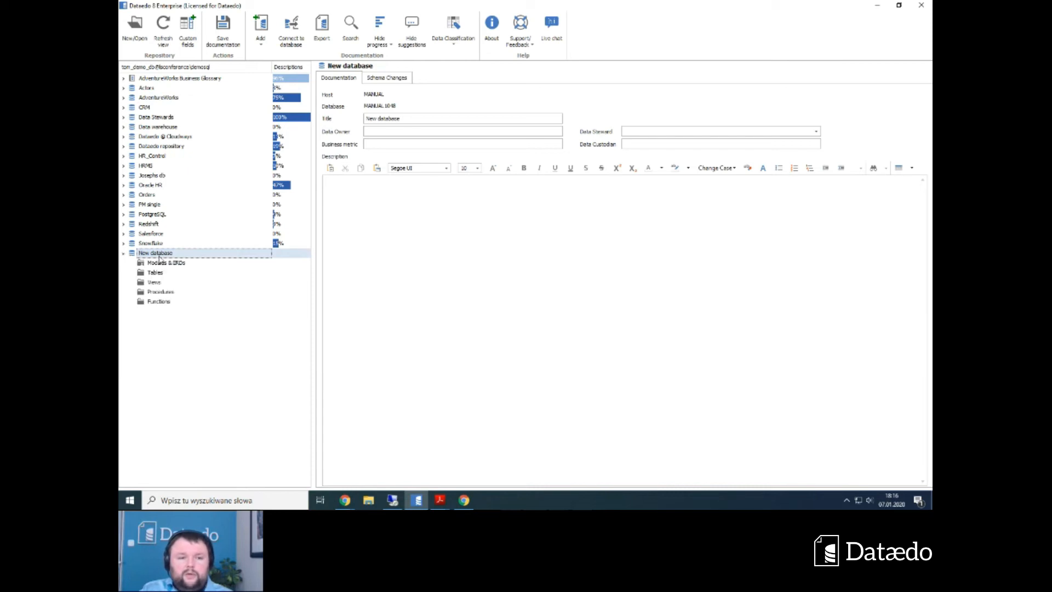
Open the form for adding a table to the new database, close it without saving and collapse the database's folders.
{"action": "left_click", "coordinate": [156, 273]}
{"action": "right_click", "coordinate": [172, 276]}
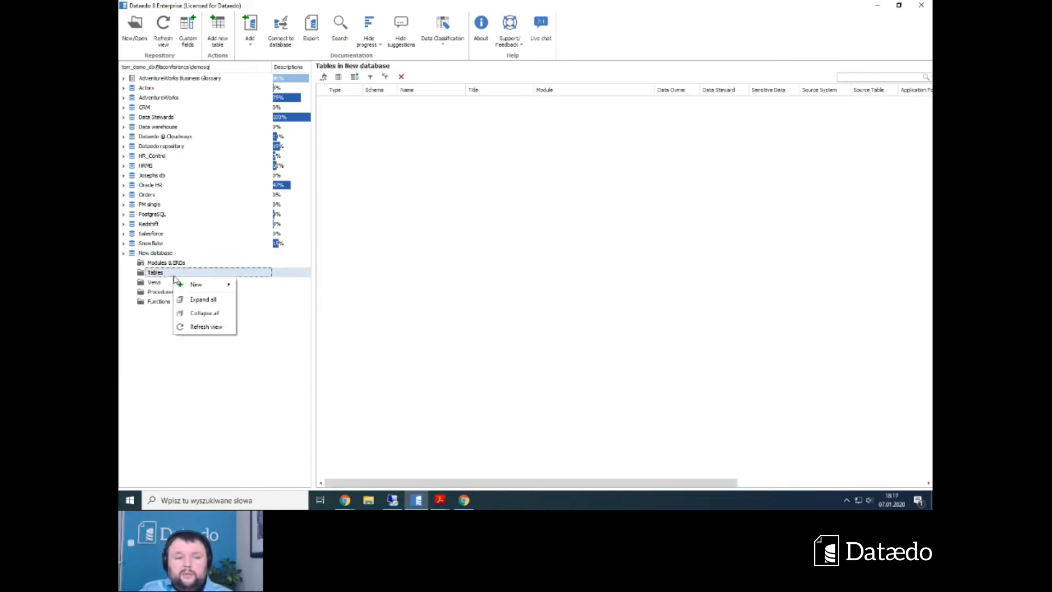
{"action": "mouse_move", "coordinate": [190, 286]}
{"action": "left_click", "coordinate": [257, 285]}
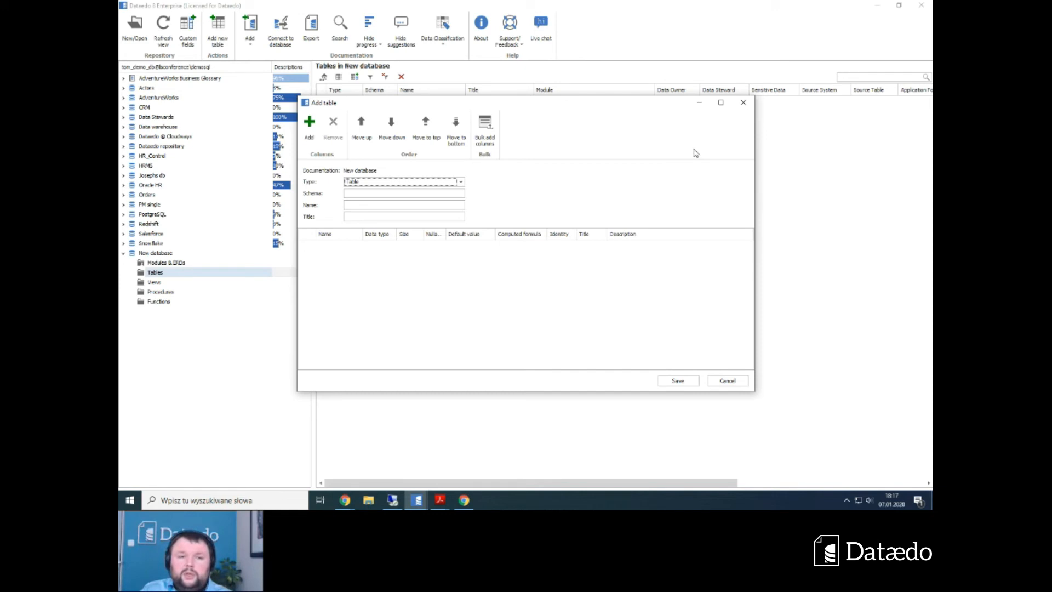
{"action": "left_click", "coordinate": [743, 102]}
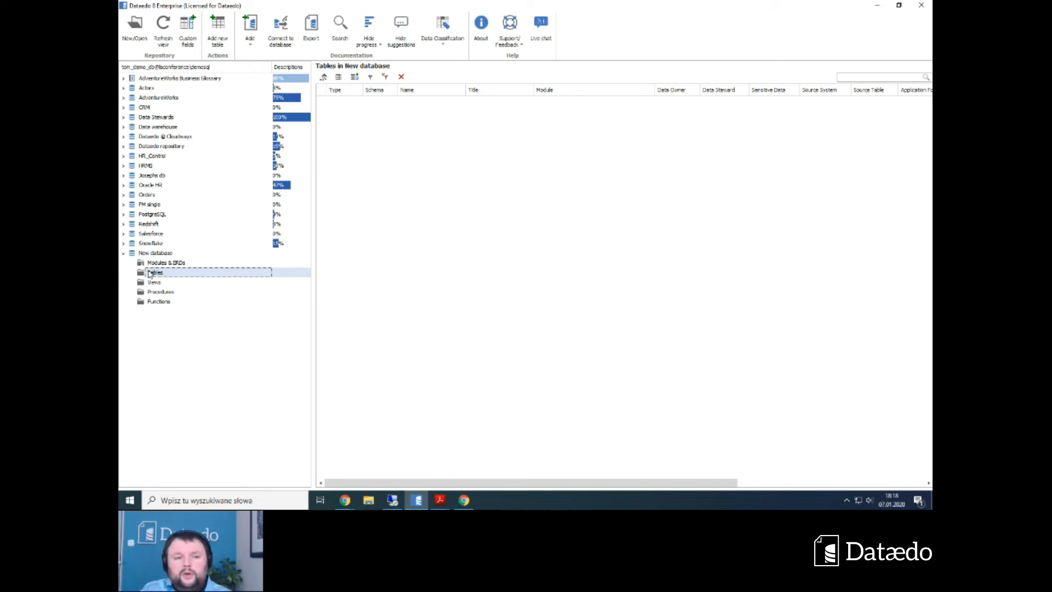
{"action": "left_click", "coordinate": [126, 255]}
{"action": "left_click", "coordinate": [124, 254]}
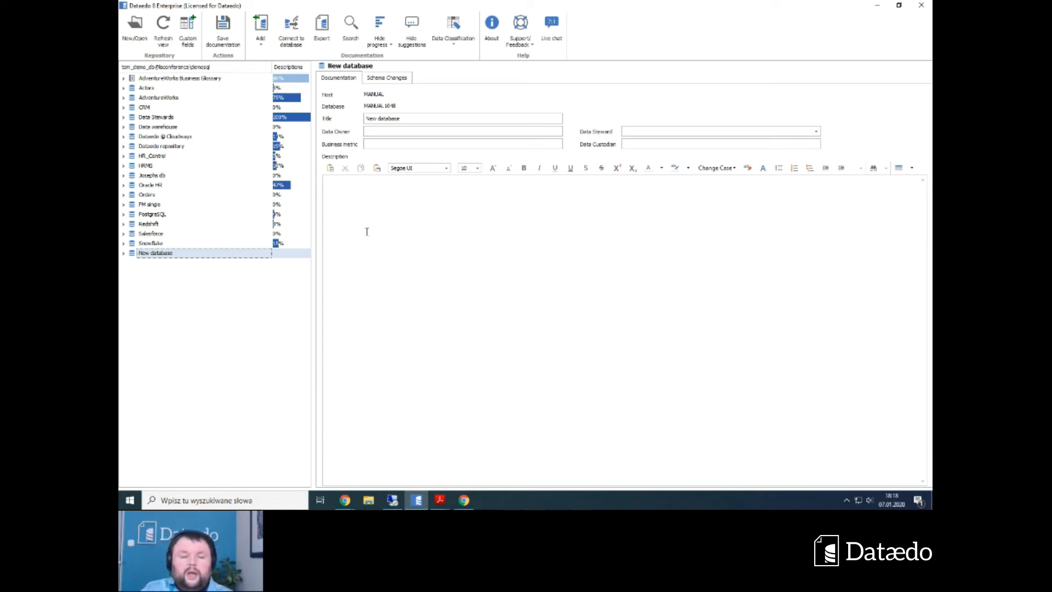
Expand the AdventureWorks Business Glossary and show the linked data elements of the Product term.
{"action": "left_click", "coordinate": [124, 79]}
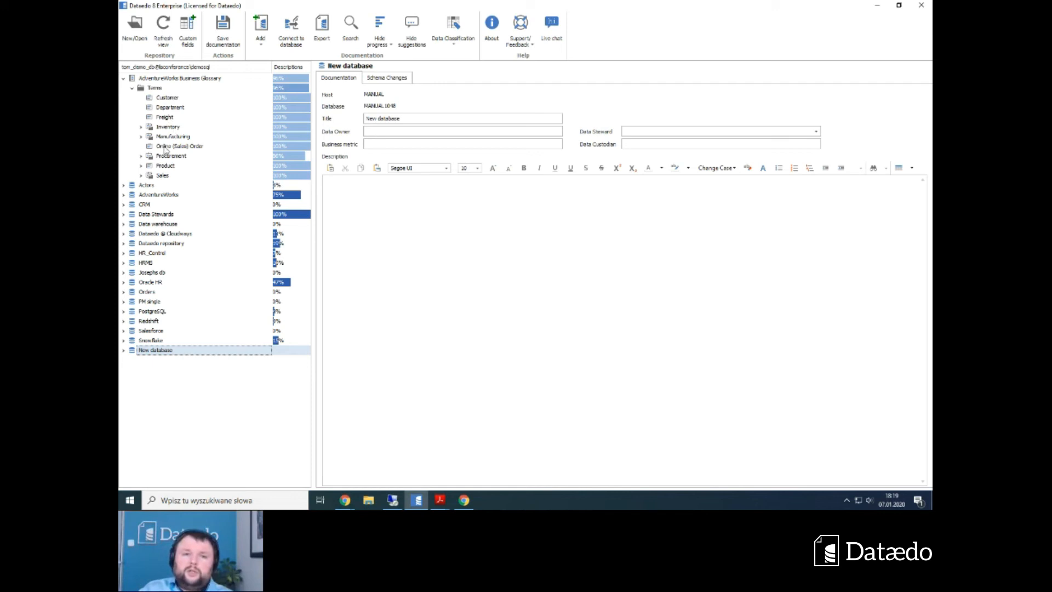
{"action": "left_click", "coordinate": [165, 166]}
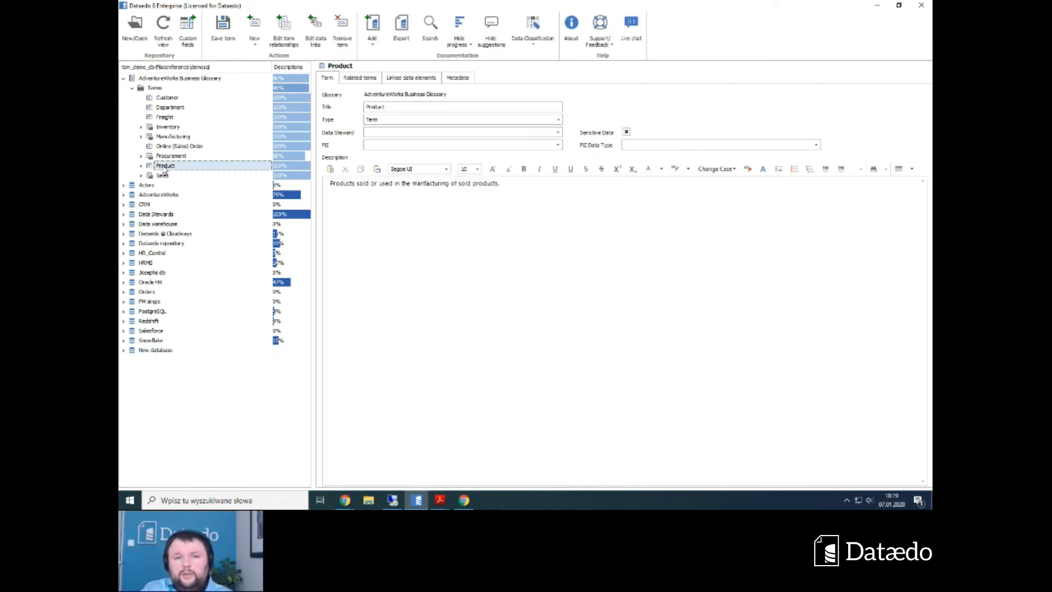
{"action": "left_click", "coordinate": [401, 80]}
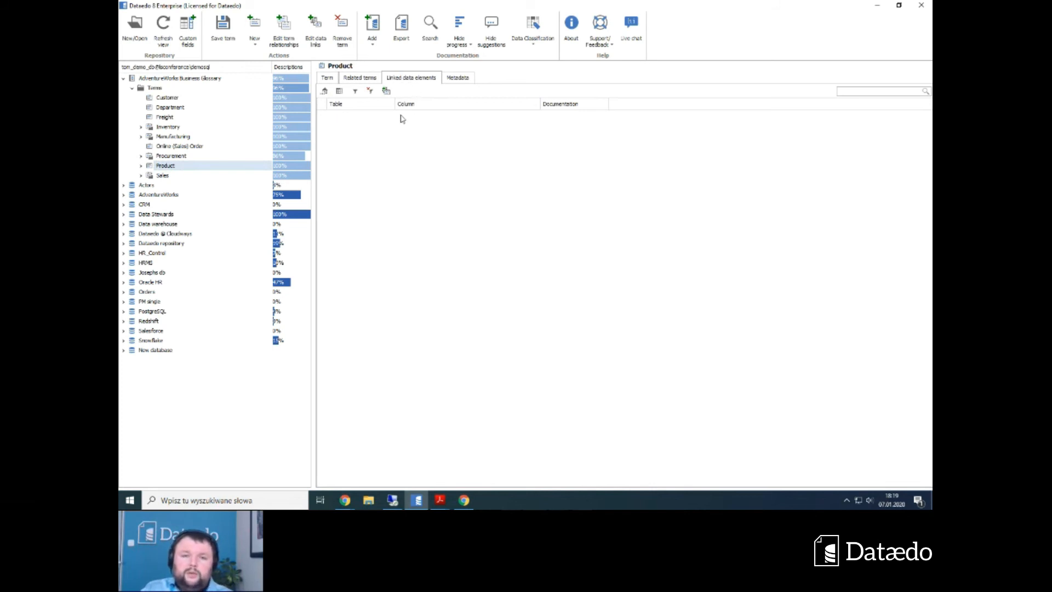
Link the Product term to the dbo.FilmProductionCompany and PMANAGER.PM_PRODUCTS tables, found by searching for "product", and save the links.
{"action": "left_click", "coordinate": [386, 91]}
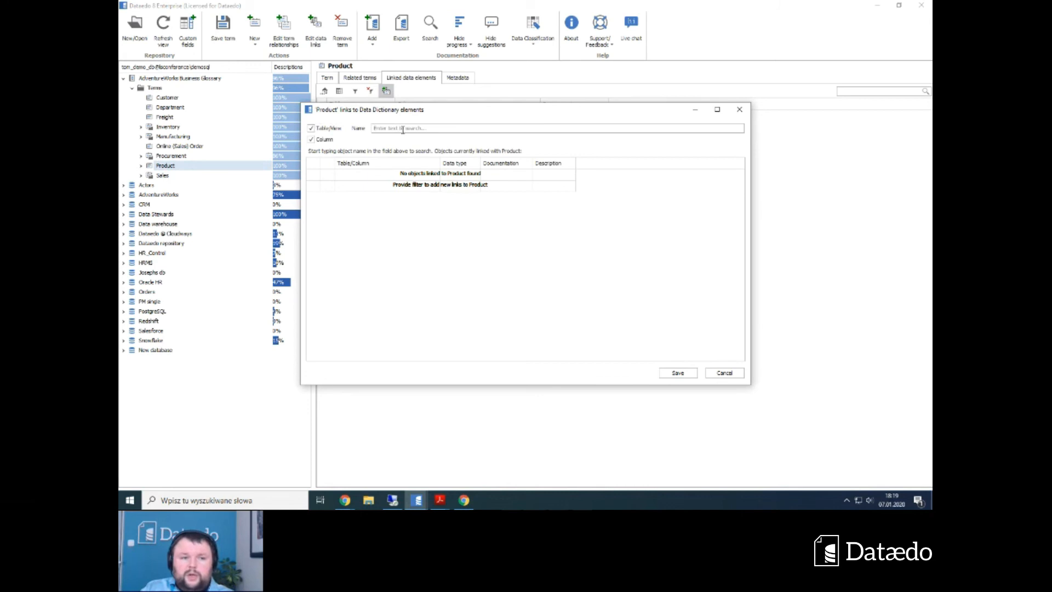
{"action": "type", "text": "product"}
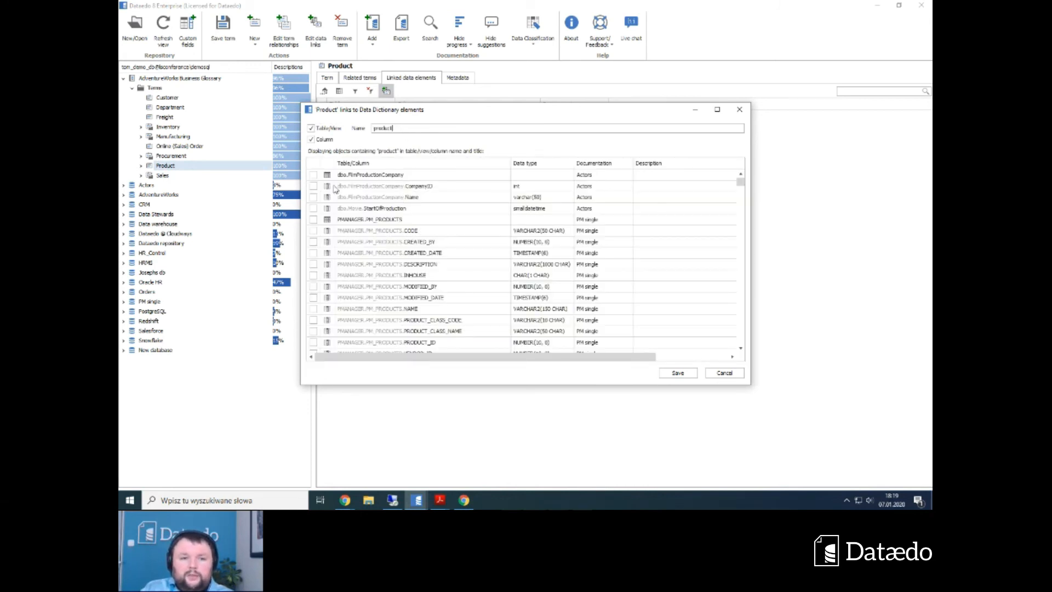
{"action": "left_click", "coordinate": [313, 174]}
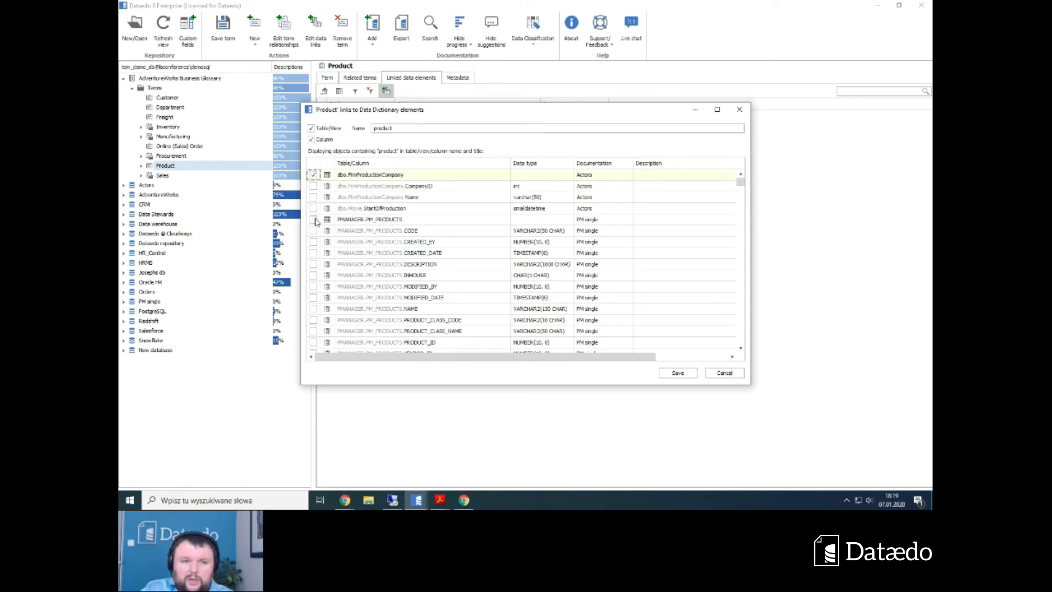
{"action": "left_click", "coordinate": [313, 220]}
{"action": "left_click", "coordinate": [690, 373]}
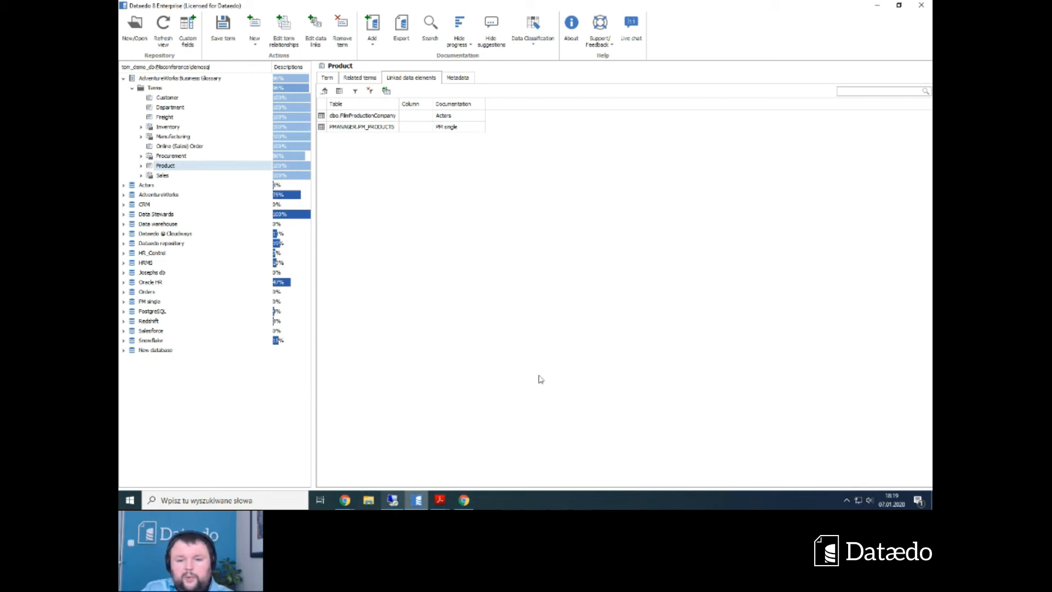
Switch to the HTML data dictionary in Chrome and collapse the AdventureWorks and Dataedo repository trees.
{"action": "key", "text": "alt+Tab"}
{"action": "scroll", "coordinate": [204, 218], "scroll_direction": "up", "scroll_amount": 5}
{"action": "scroll", "coordinate": [203, 219], "scroll_direction": "up", "scroll_amount": 10}
{"action": "left_click", "coordinate": [133, 108]}
{"action": "left_click", "coordinate": [133, 159]}
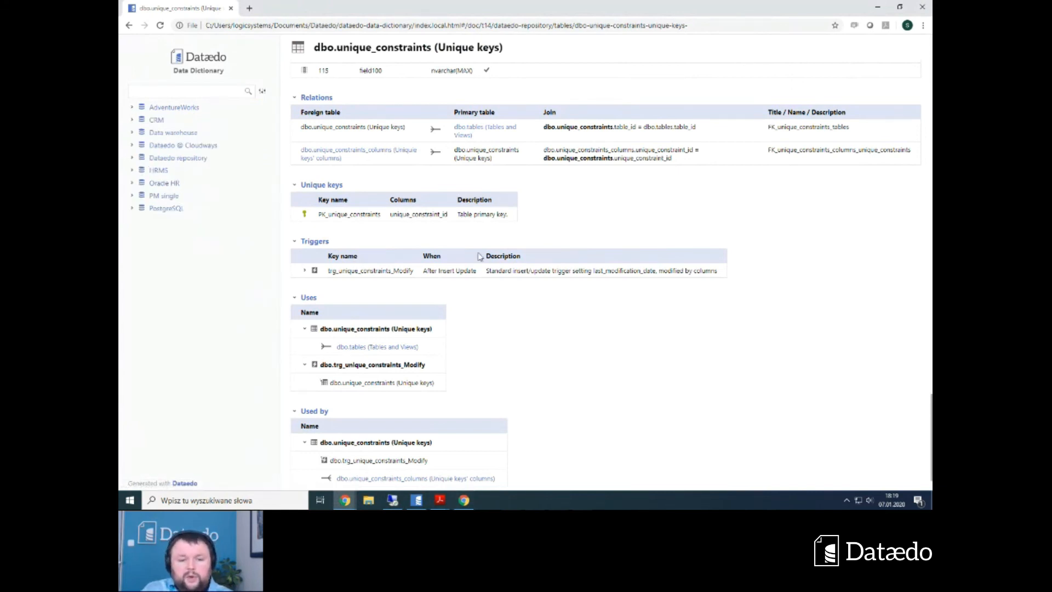
{"action": "left_click", "coordinate": [463, 501]}
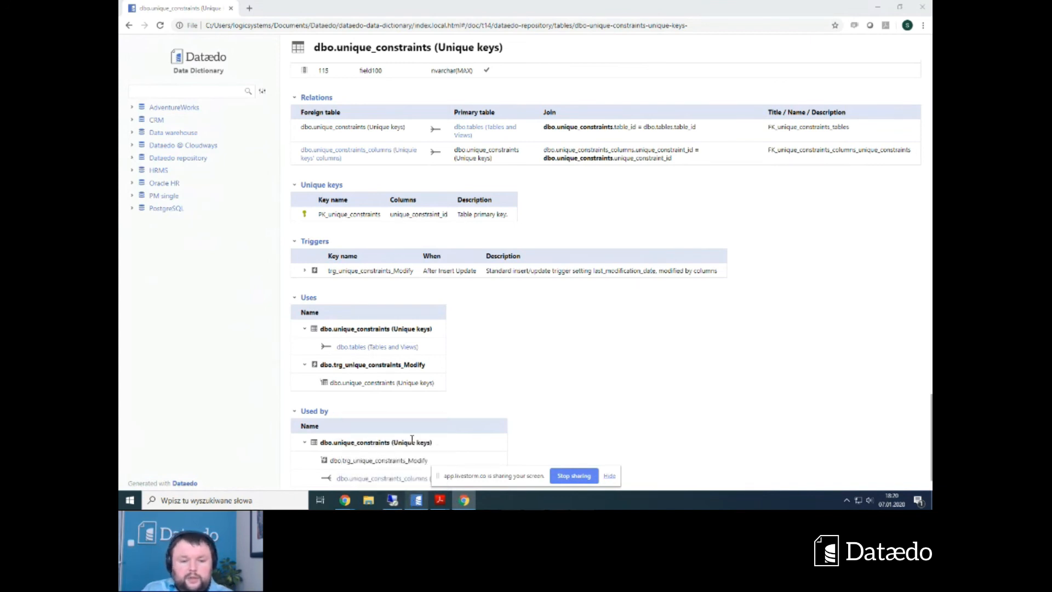
Return to Dataedo, go to the dbo.FilmProductionCompany table from the Product term's links and view its columns.
{"action": "mouse_move", "coordinate": [416, 503]}
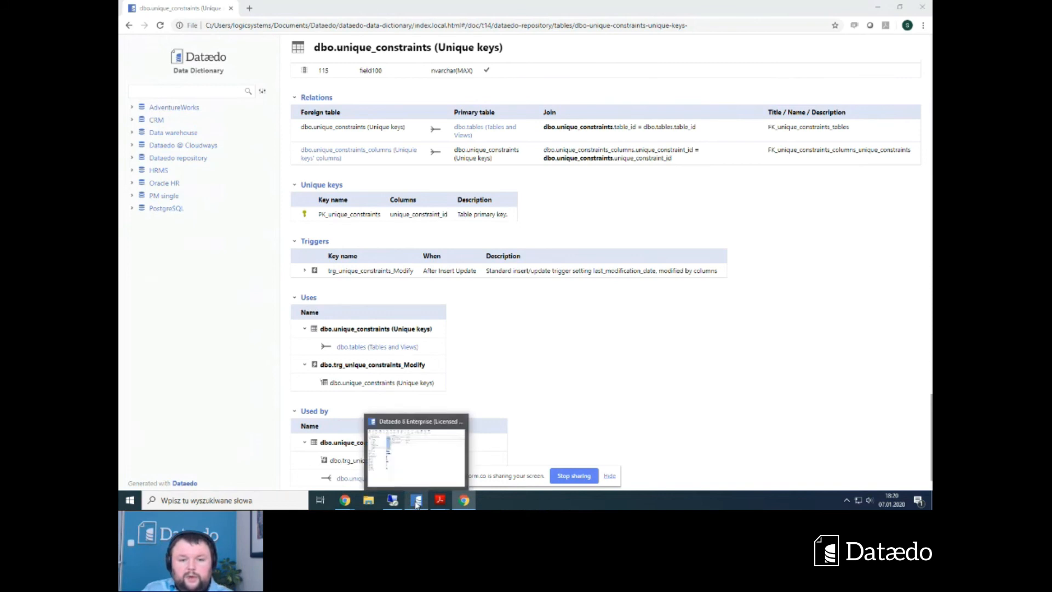
{"action": "left_click", "coordinate": [417, 503]}
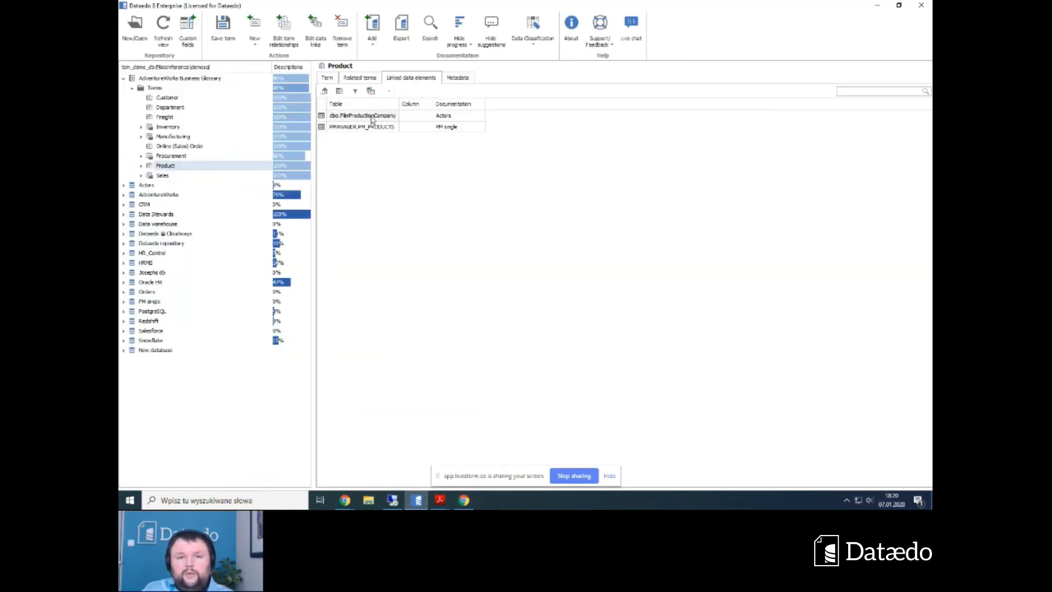
{"action": "right_click", "coordinate": [372, 117]}
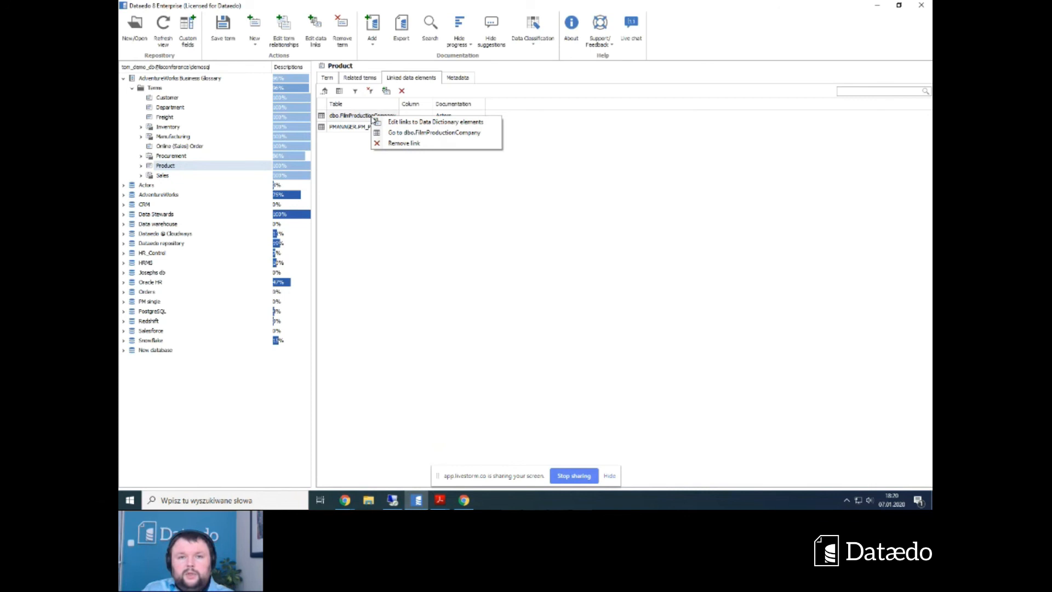
{"action": "left_click", "coordinate": [408, 133]}
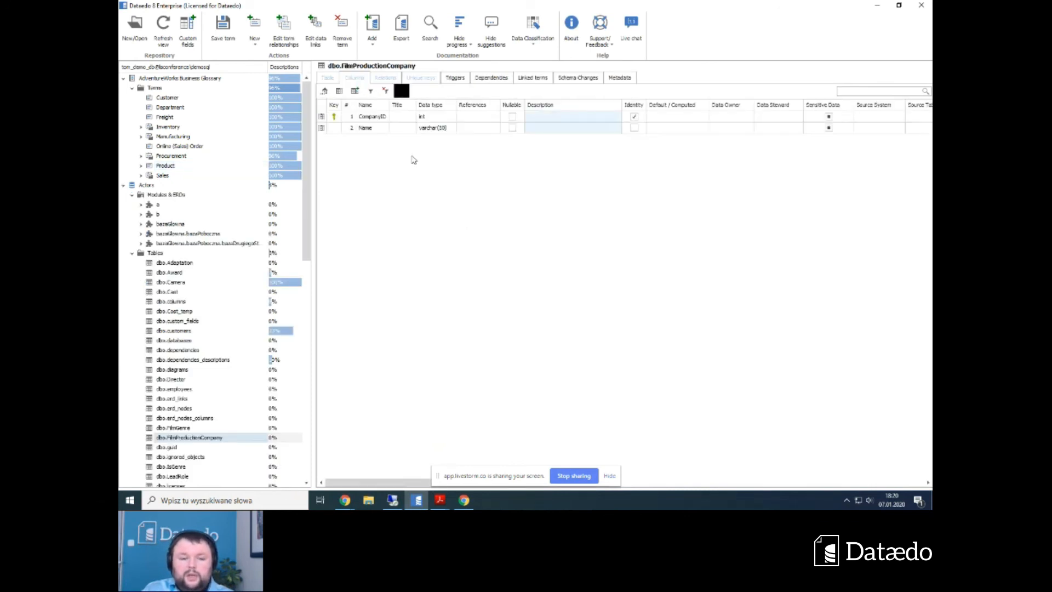
{"action": "left_click", "coordinate": [330, 79]}
{"action": "left_click", "coordinate": [354, 78]}
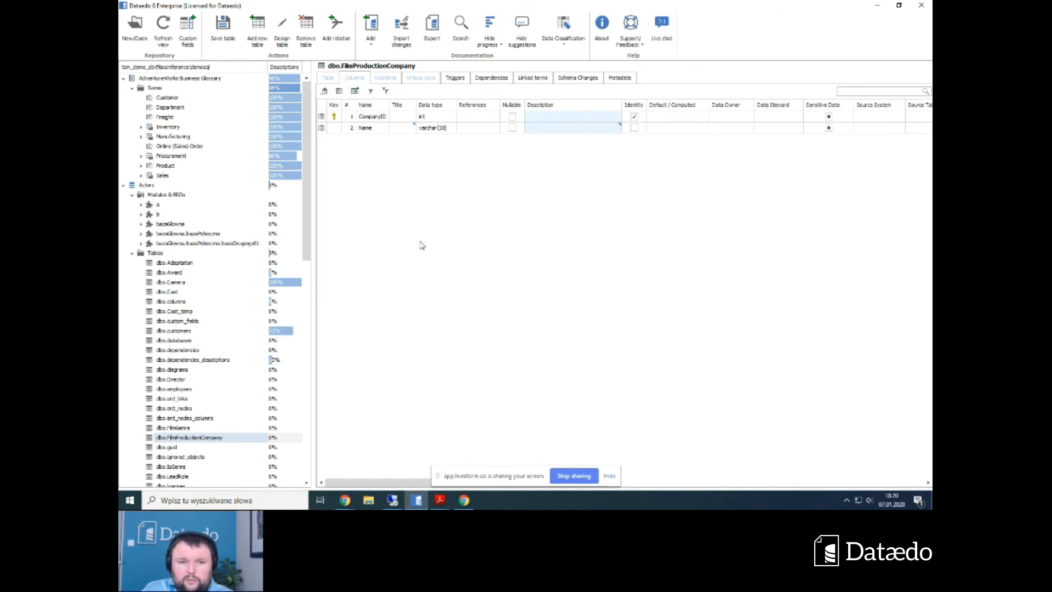
Expand the Inventory, Manufacturing and Manufacturing Location terms in the business glossary to examine their subordinate terms.
{"action": "left_click", "coordinate": [141, 127]}
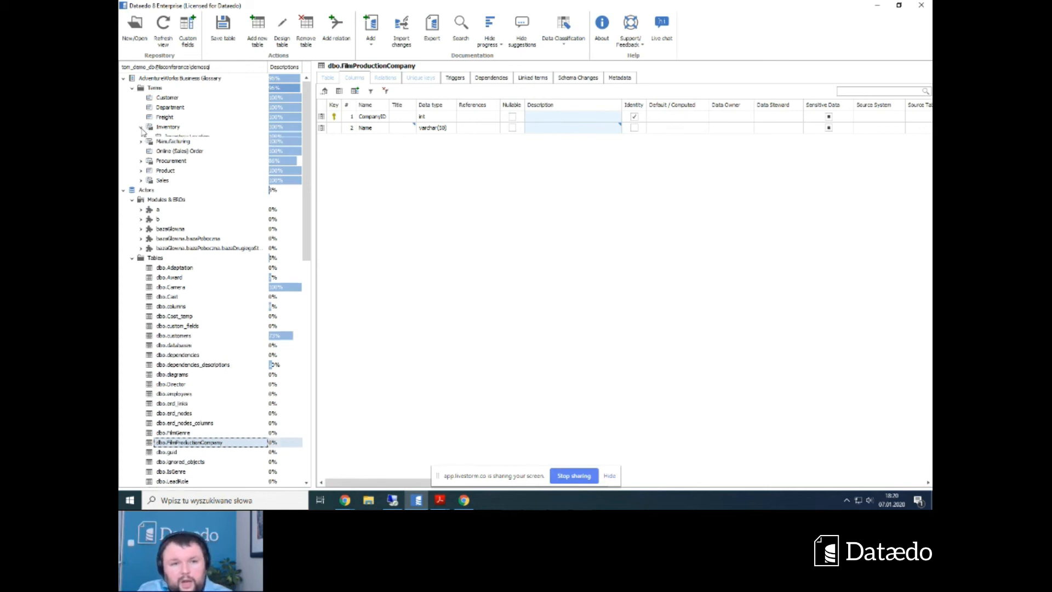
{"action": "left_click", "coordinate": [141, 156]}
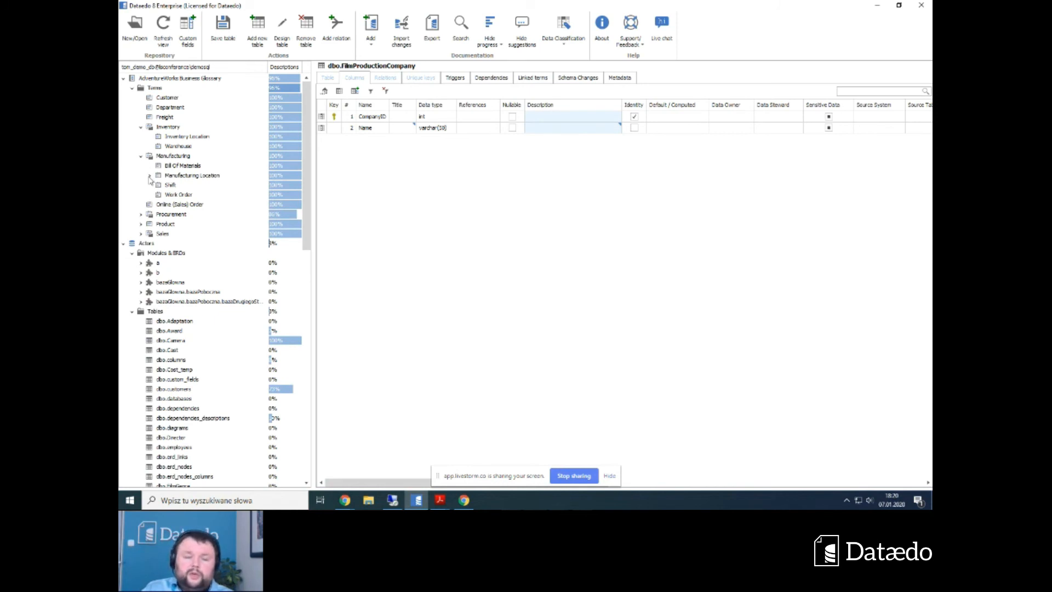
{"action": "left_click", "coordinate": [150, 176]}
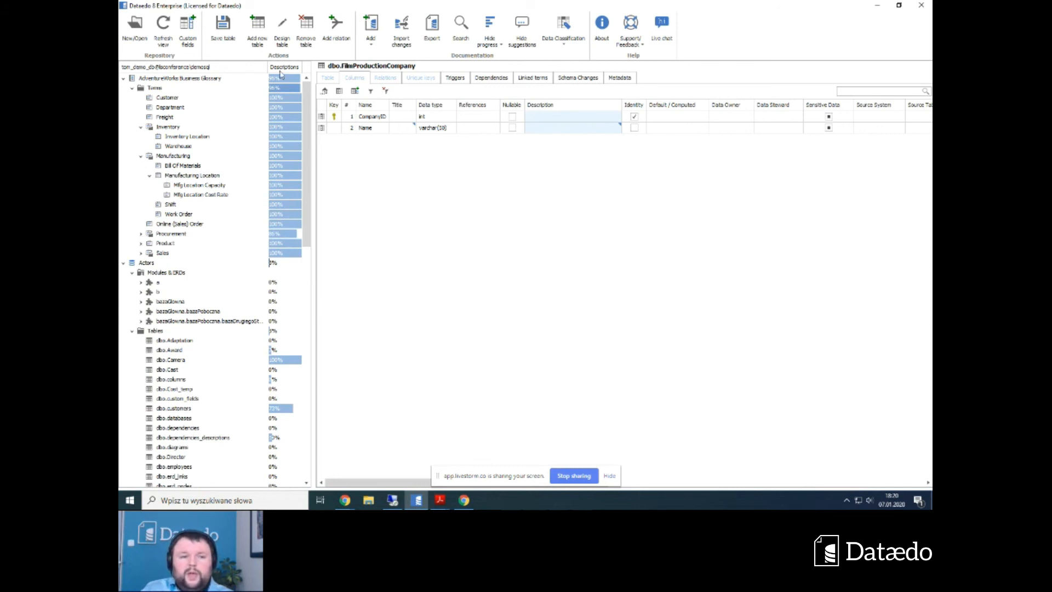
{"action": "mouse_move", "coordinate": [298, 164]}
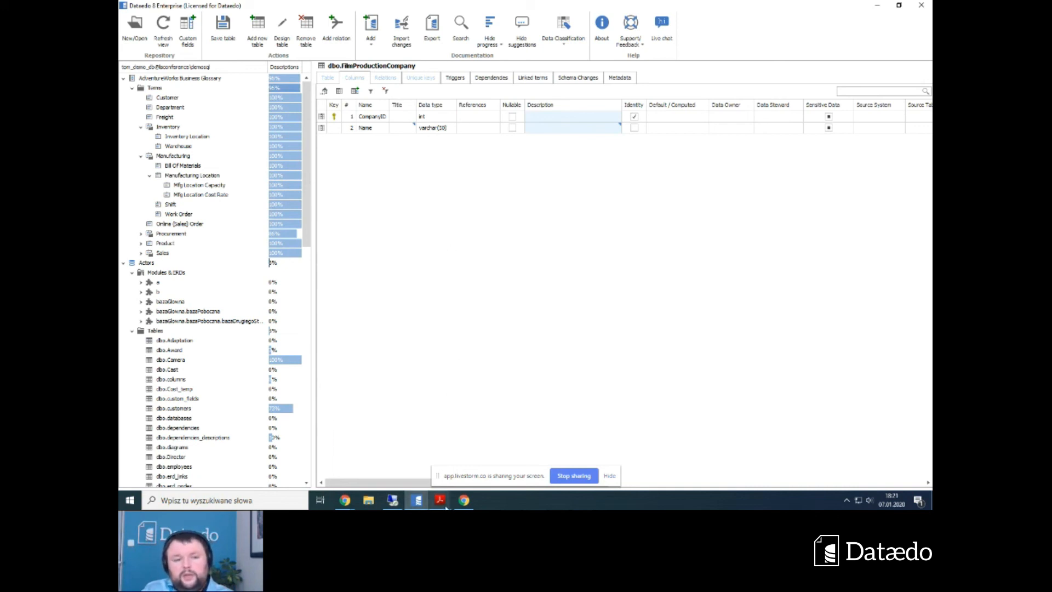
{"action": "mouse_move", "coordinate": [447, 506]}
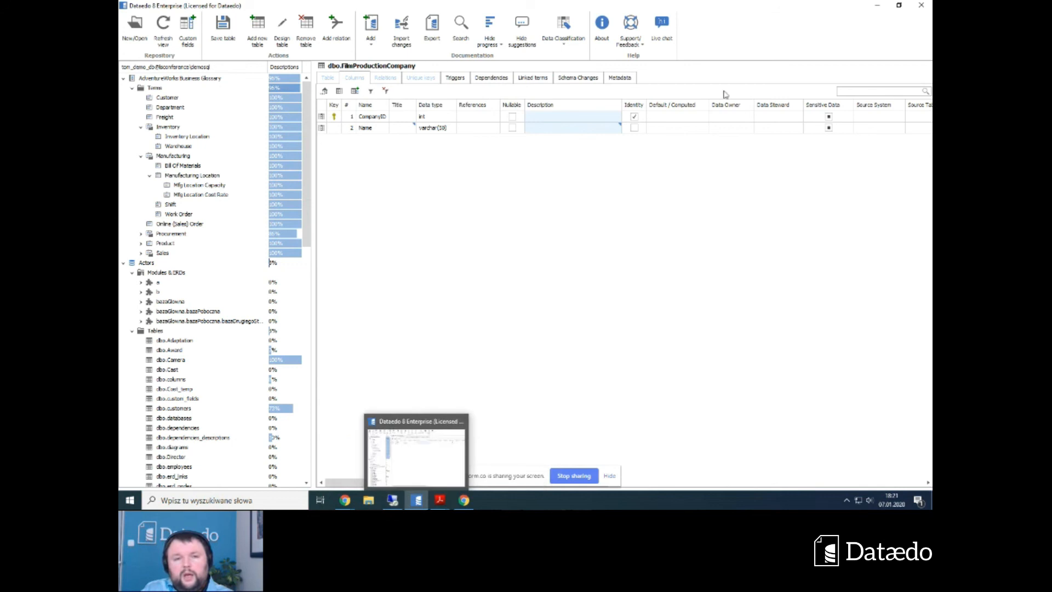